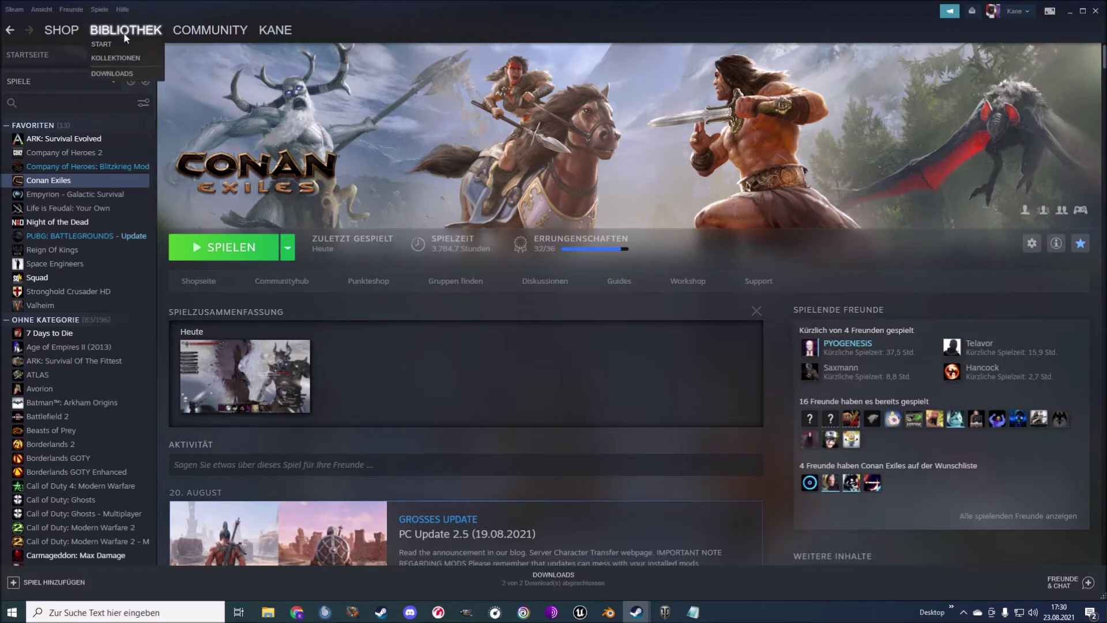
- Open the Conan Exiles installation folder from the local files section of the game's properties
right_click(58, 180)
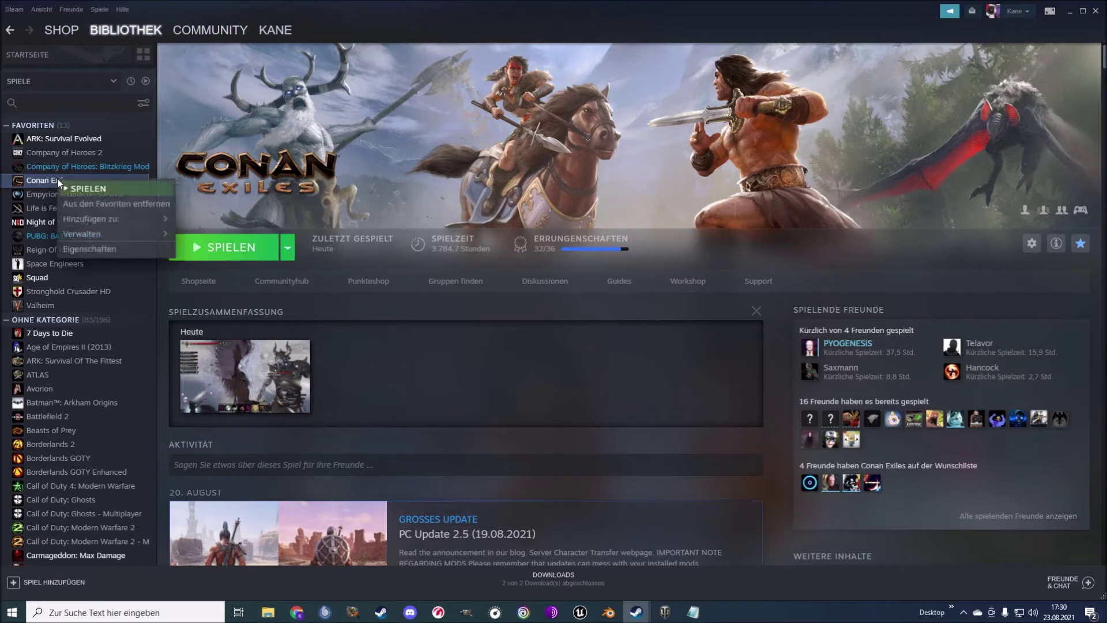
click(91, 248)
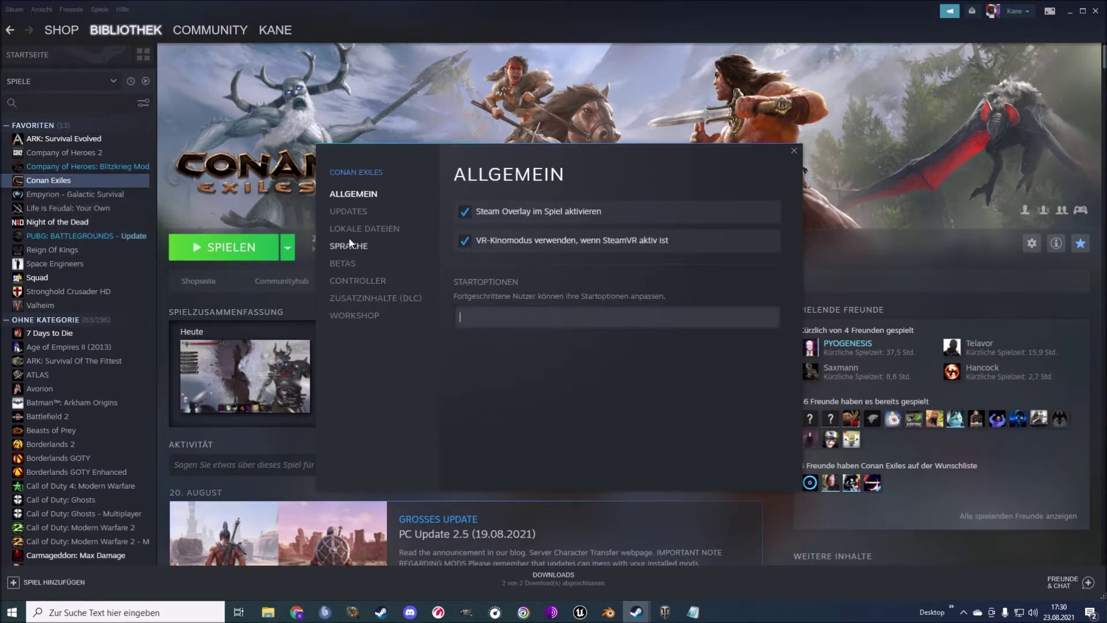
click(385, 230)
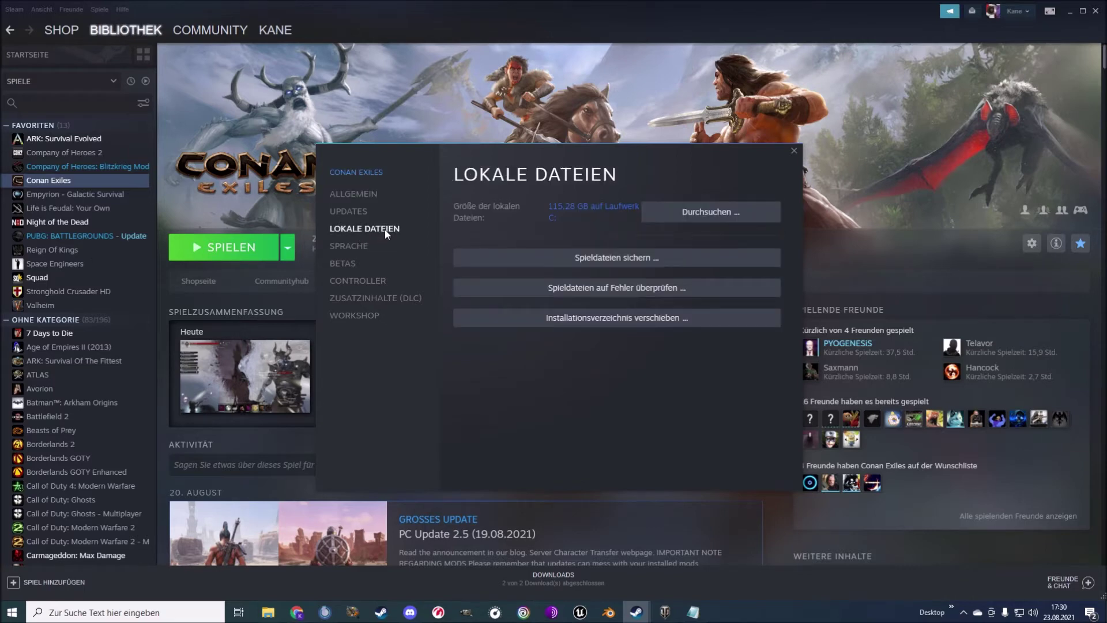
click(707, 218)
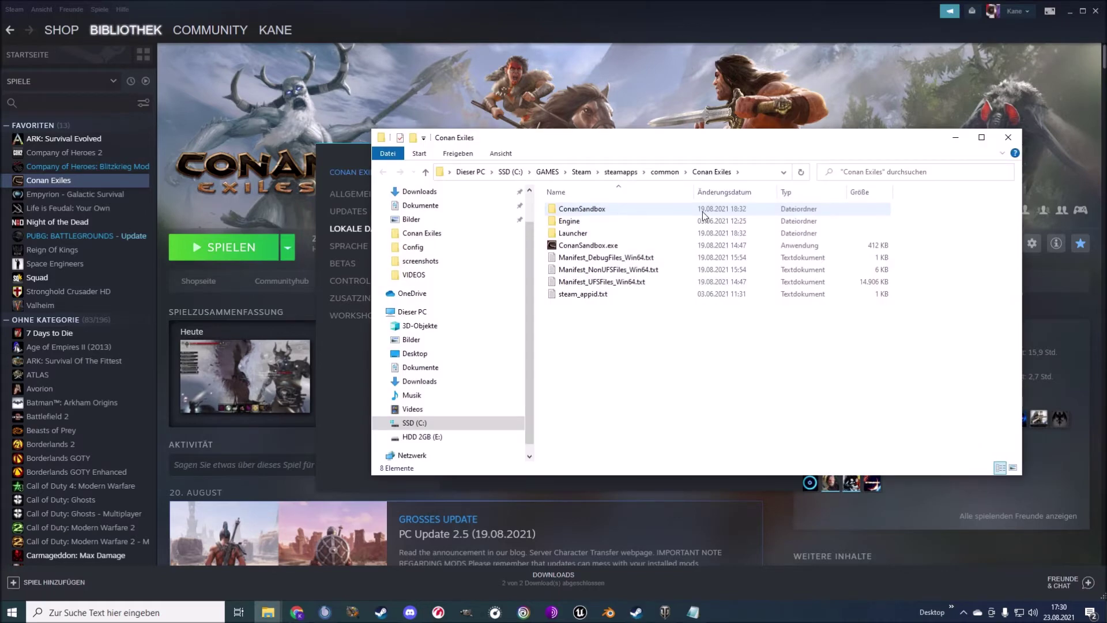
- Open DefaultGame.ini from the ConanSandbox\Config folder for editing
click(591, 214)
double_click(591, 214)
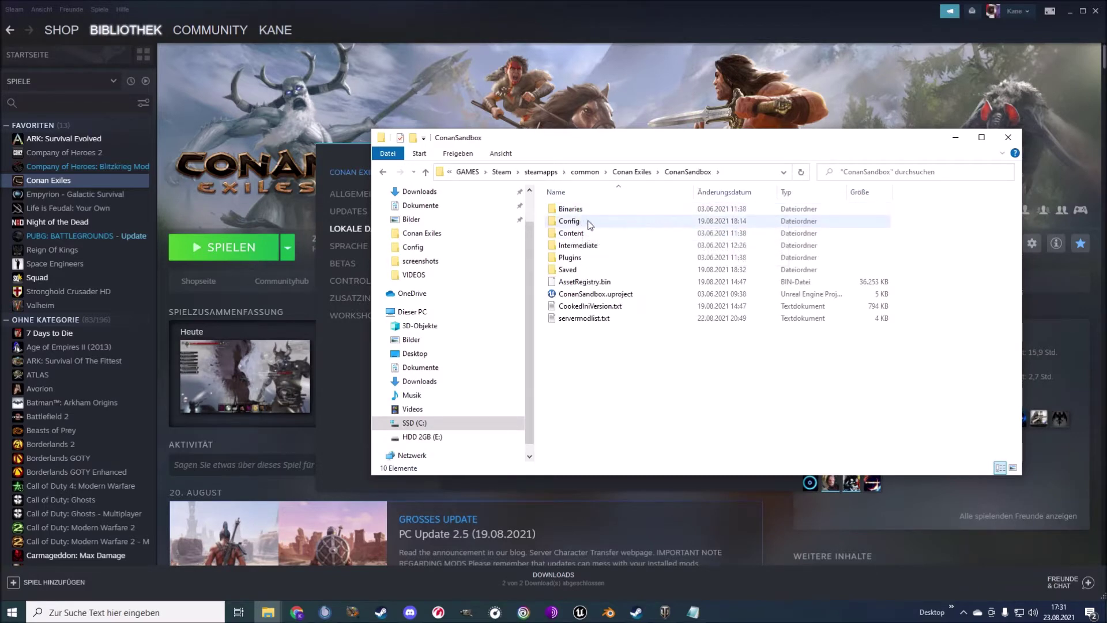
click(590, 225)
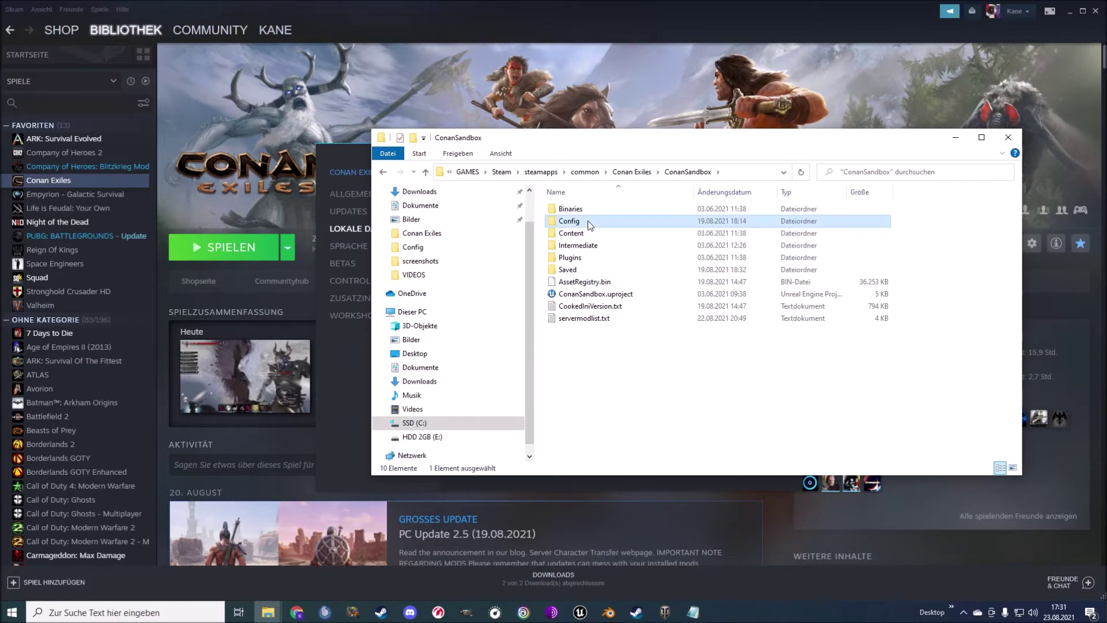
double_click(590, 225)
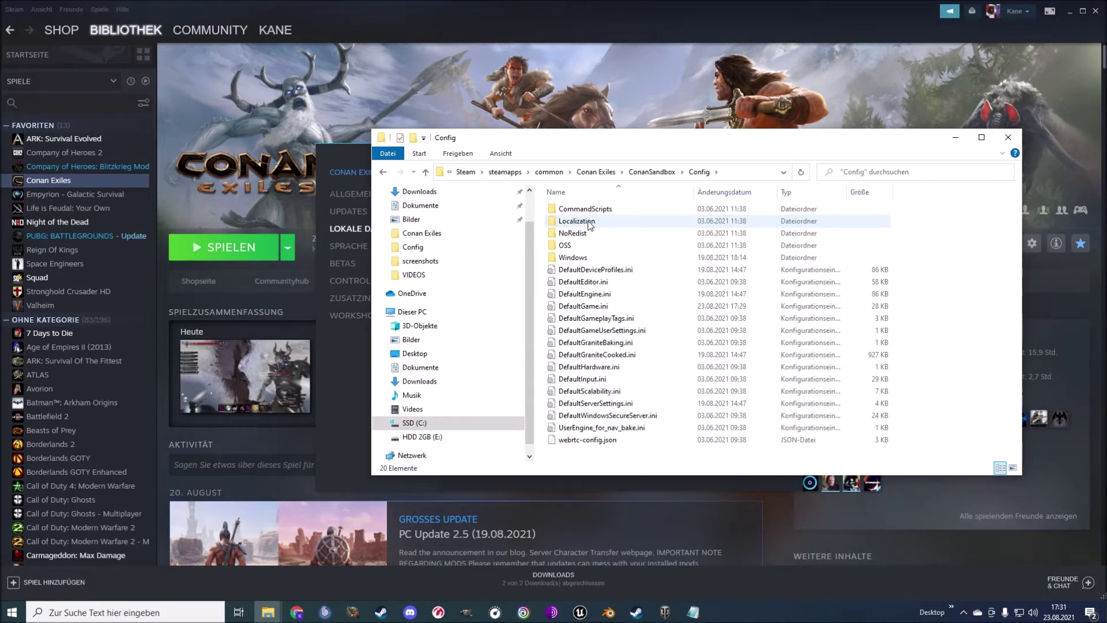
double_click(593, 309)
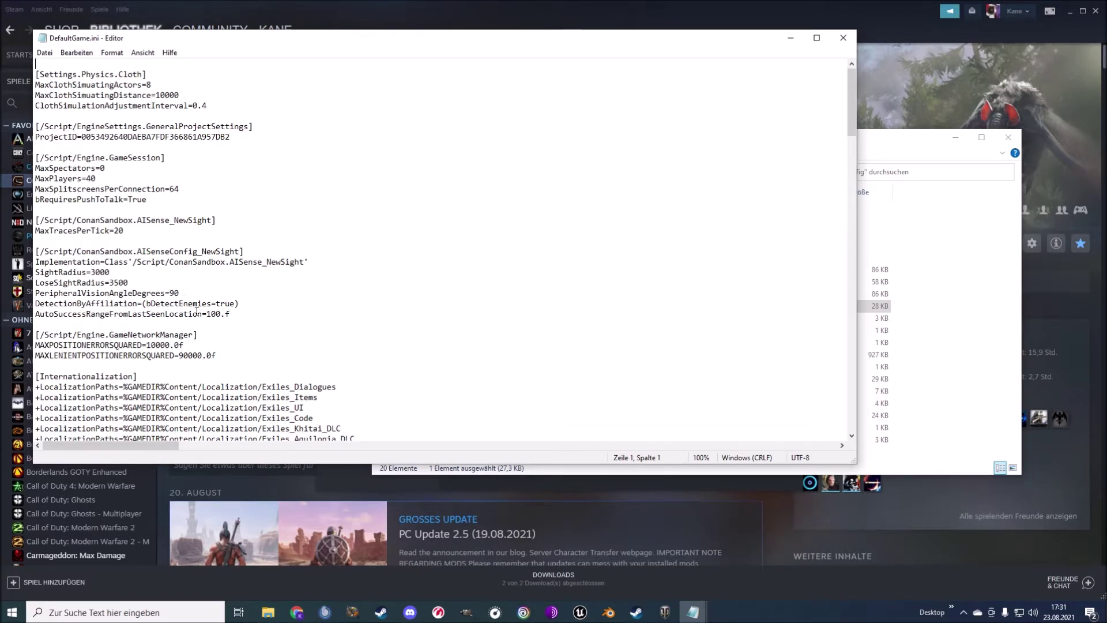
- Replace the leading + with - on the StartupUE4, StartupNvidia and CinematicIntroV2 lines in the MoviePlayerSettings section
scroll(196, 308, down, 11)
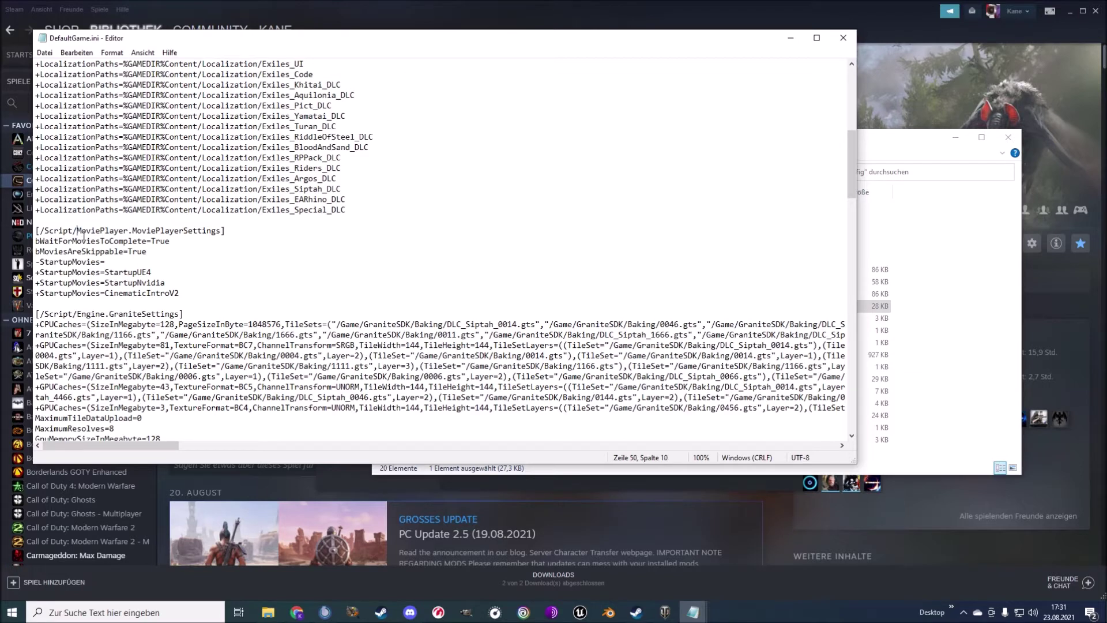
drag(77, 231, 133, 231)
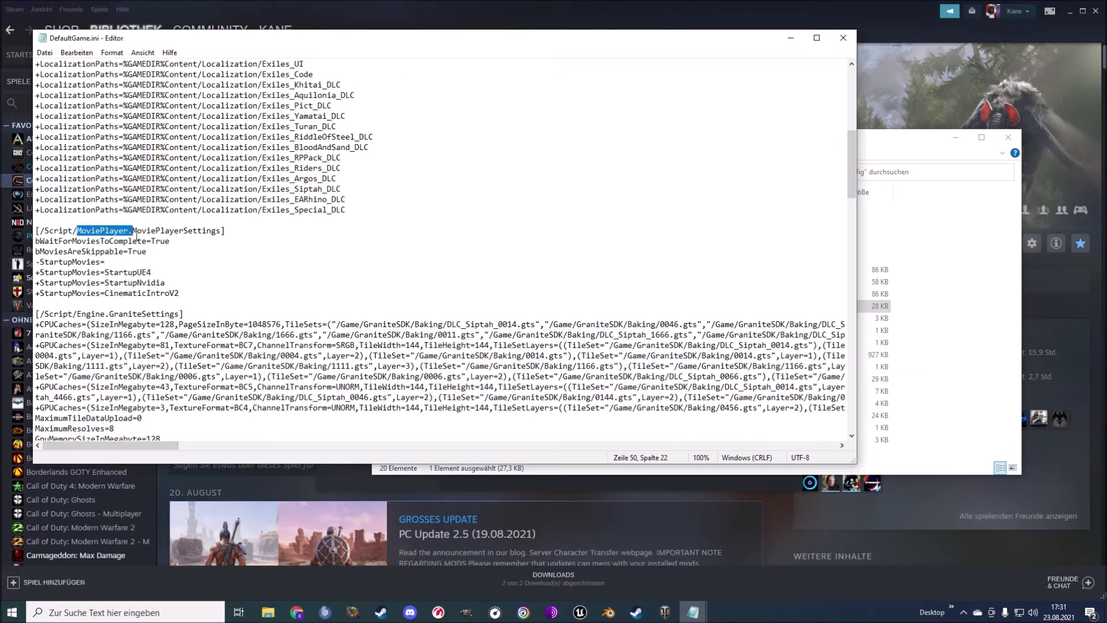
click(44, 274)
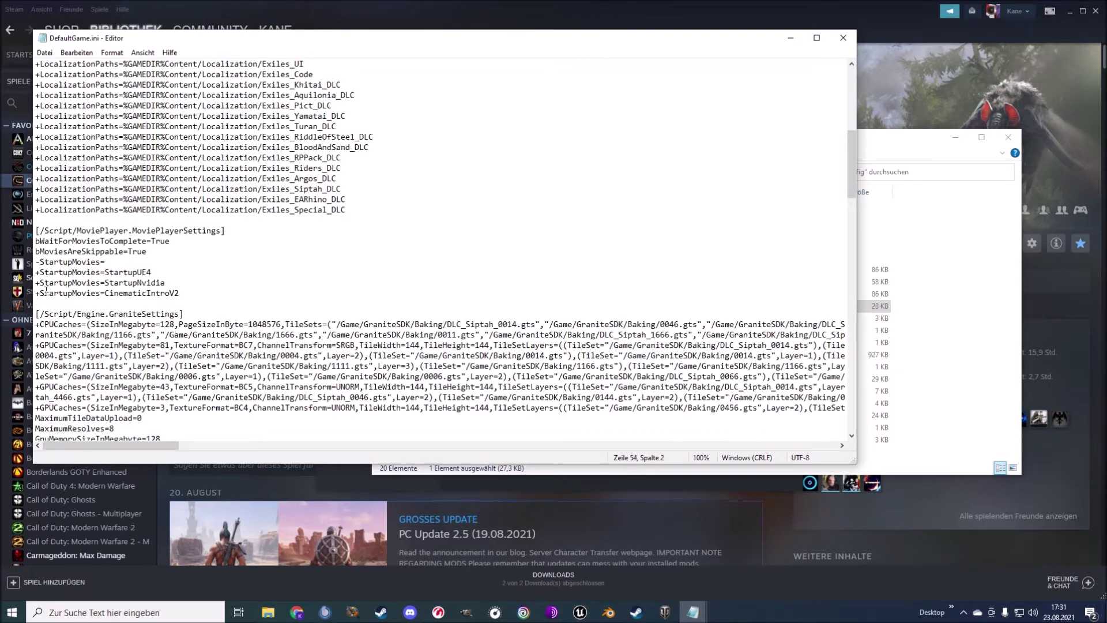
drag(45, 275, 166, 294)
click(58, 282)
key(BackSpace)
text(-)
key(BackSpace)
text(-)
key(BackSpace)
text(-)
- Save DefaultGame.ini and close it
click(44, 52)
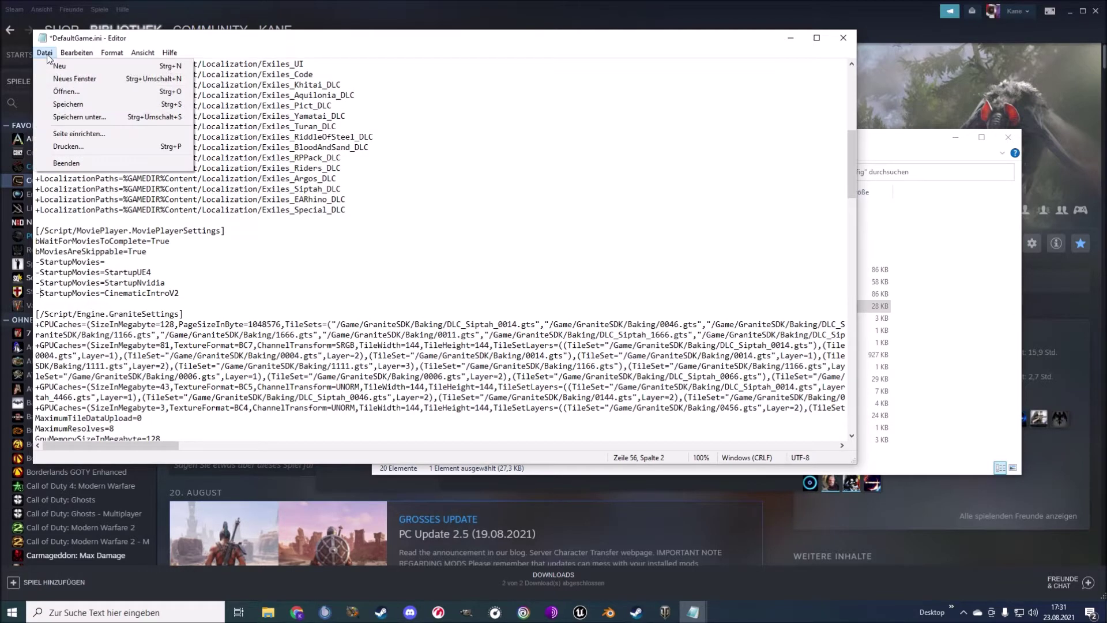
click(61, 105)
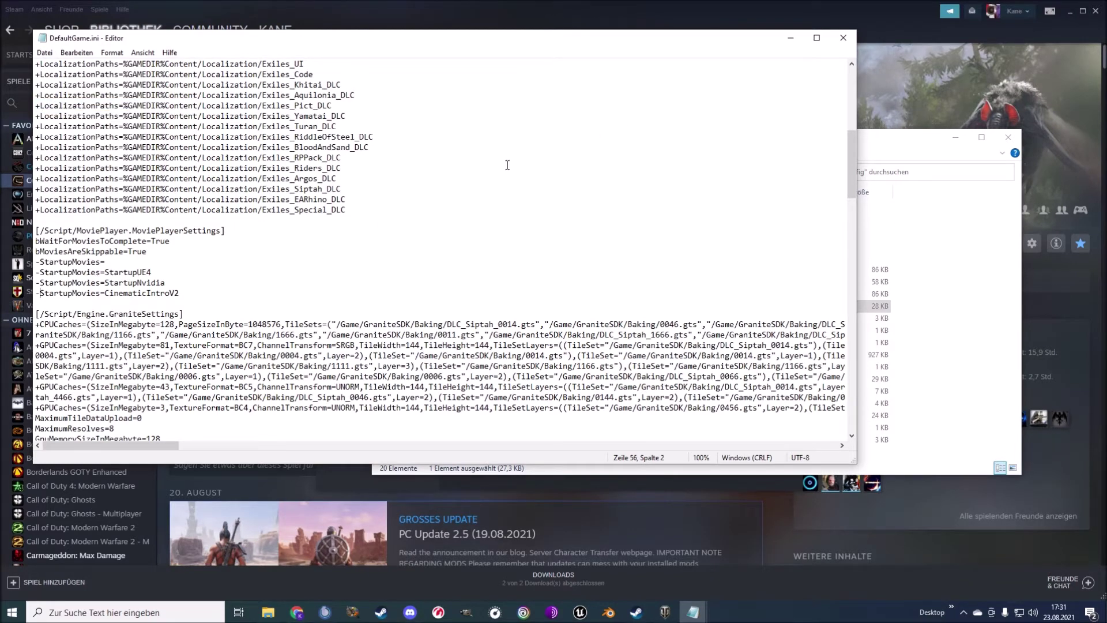
click(45, 52)
click(69, 105)
click(843, 38)
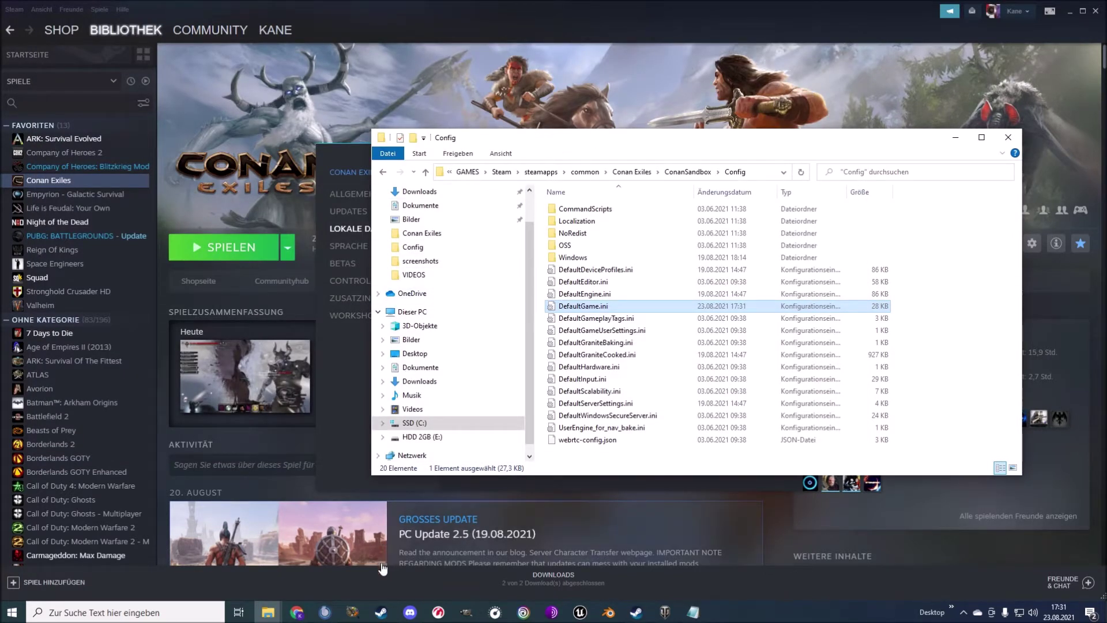
- Return to Steam and bring up the launch options in Conan Exiles' general properties
click(336, 404)
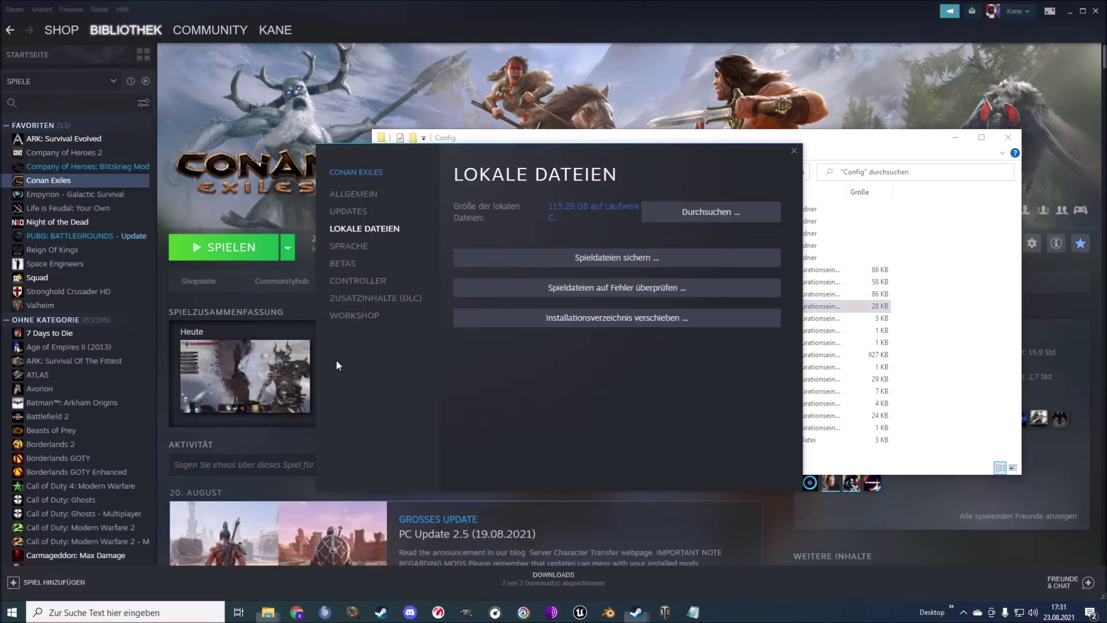
click(360, 195)
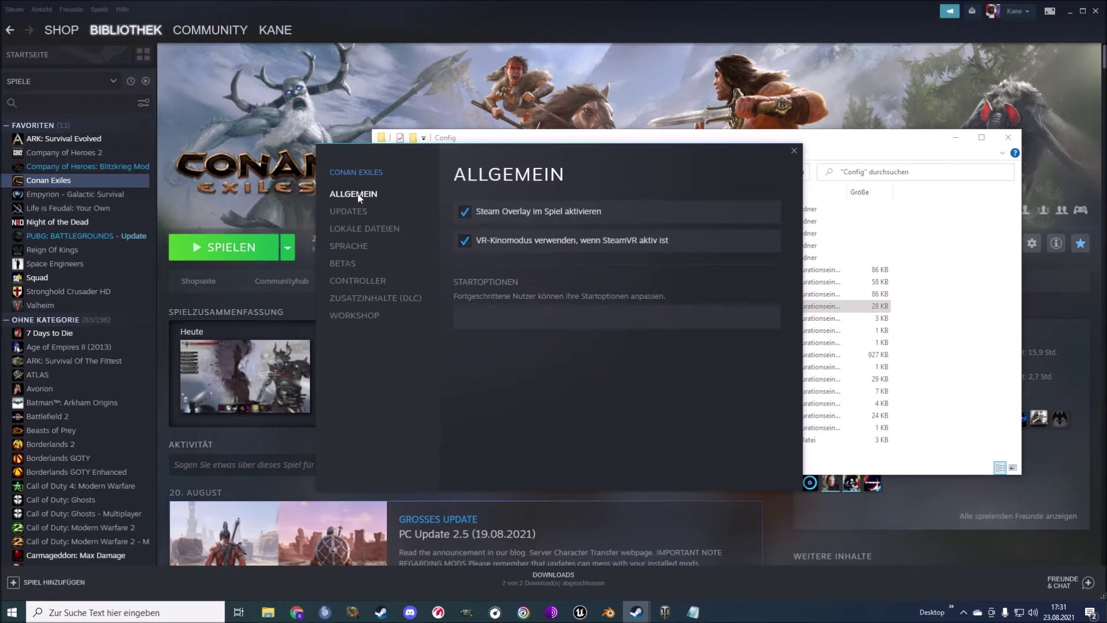
right_click(49, 182)
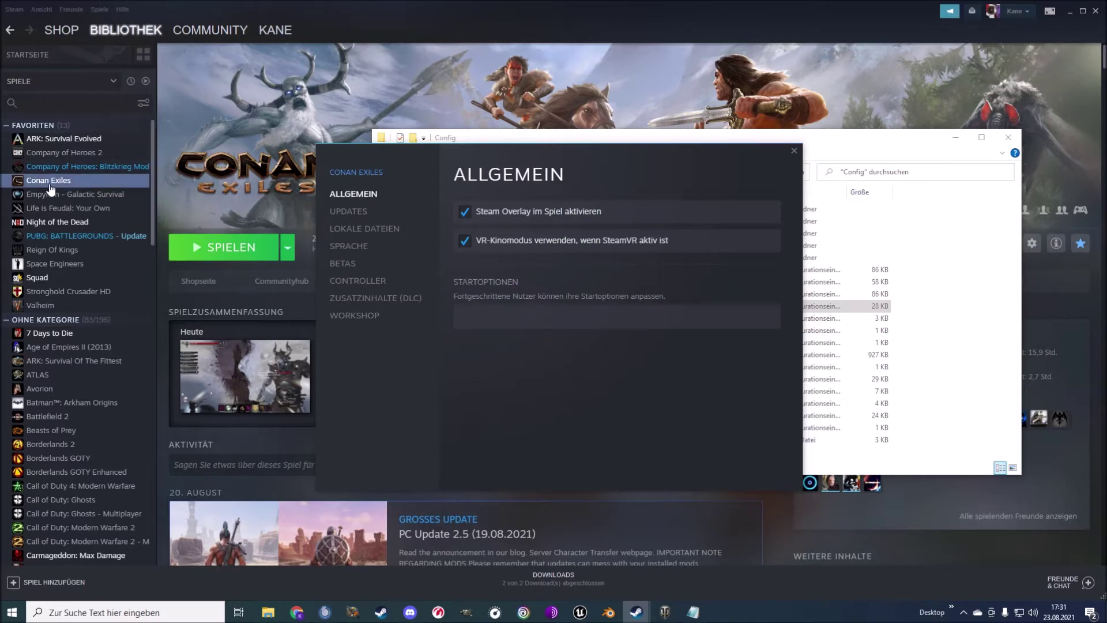
click(61, 254)
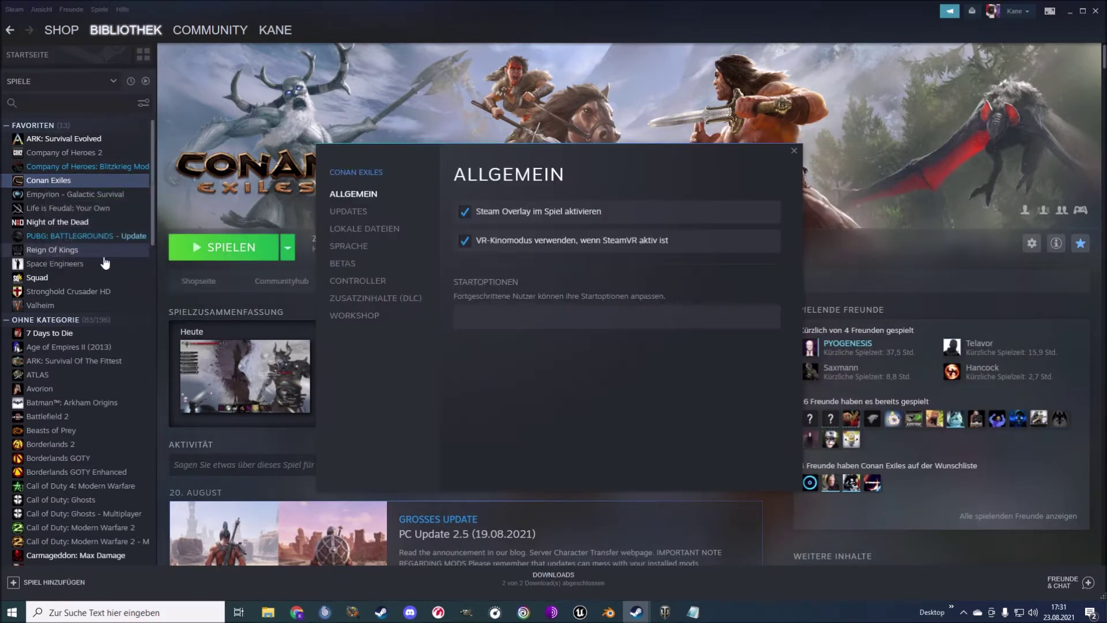
click(486, 316)
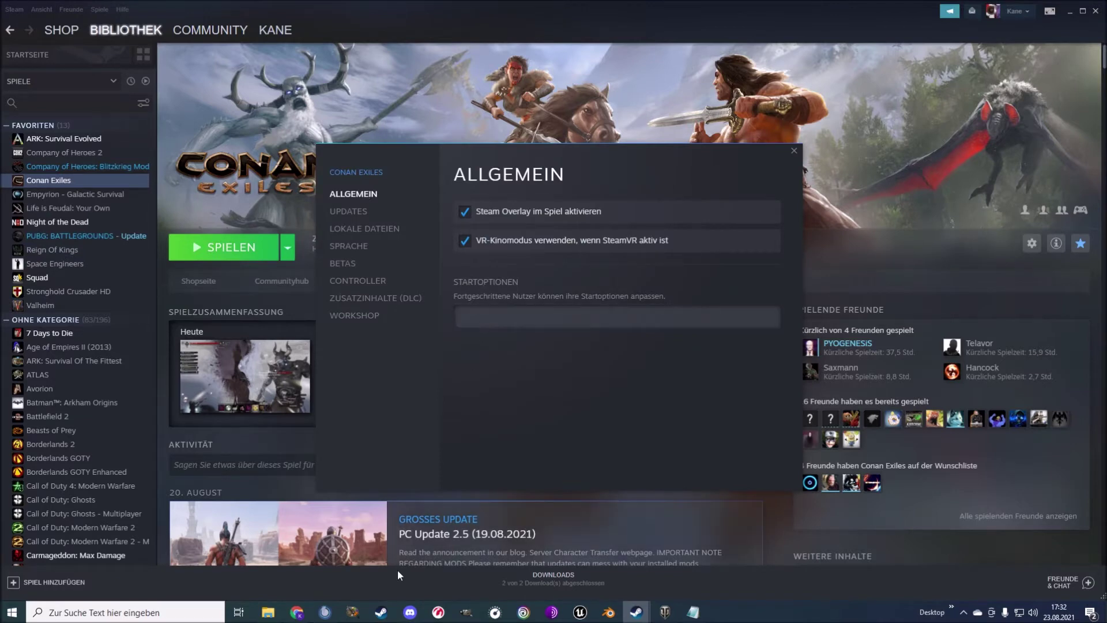
- Switch to Discord and copy the launch options from -USEALLAVAILABLECORES through -autorestart in the tipps-tricks channel's server-login message
click(409, 613)
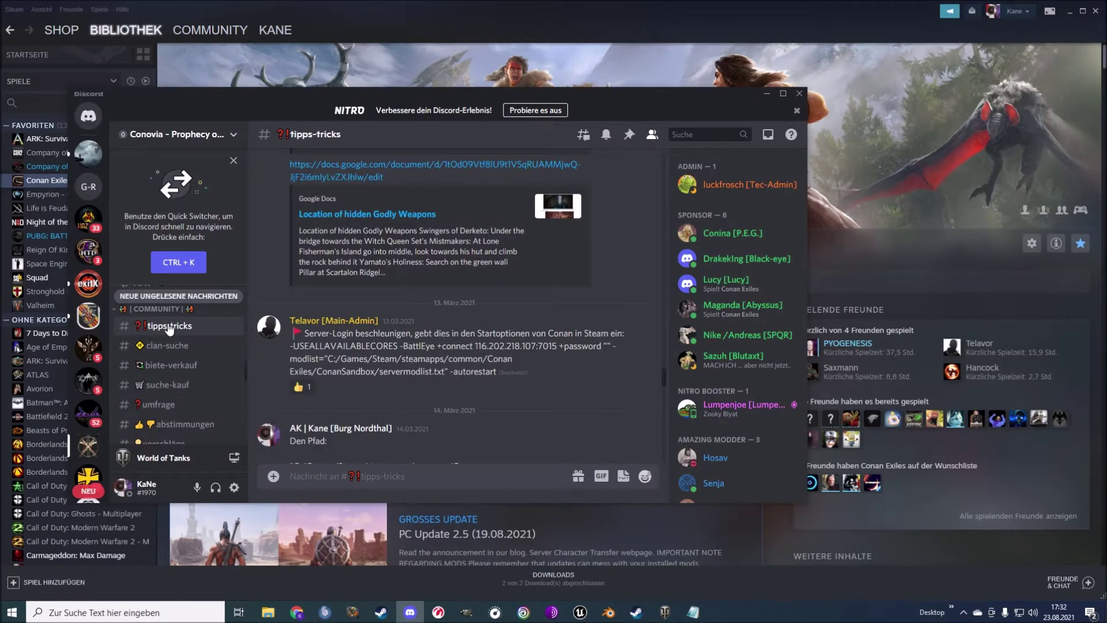
scroll(435, 369, down, 3)
scroll(438, 369, up, 5)
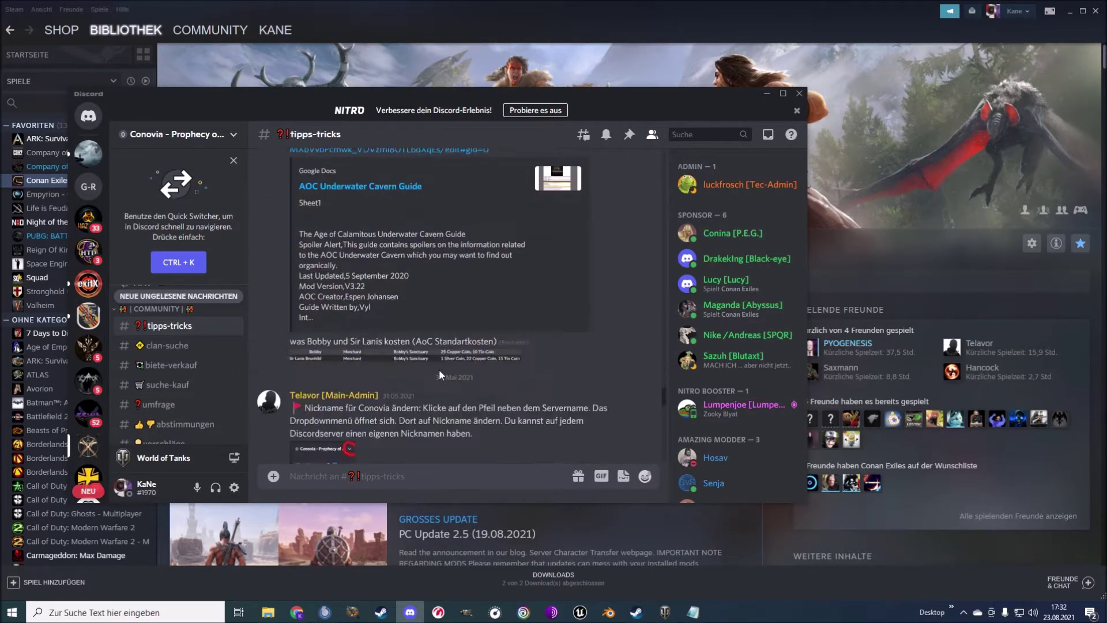
scroll(442, 370, down, 3)
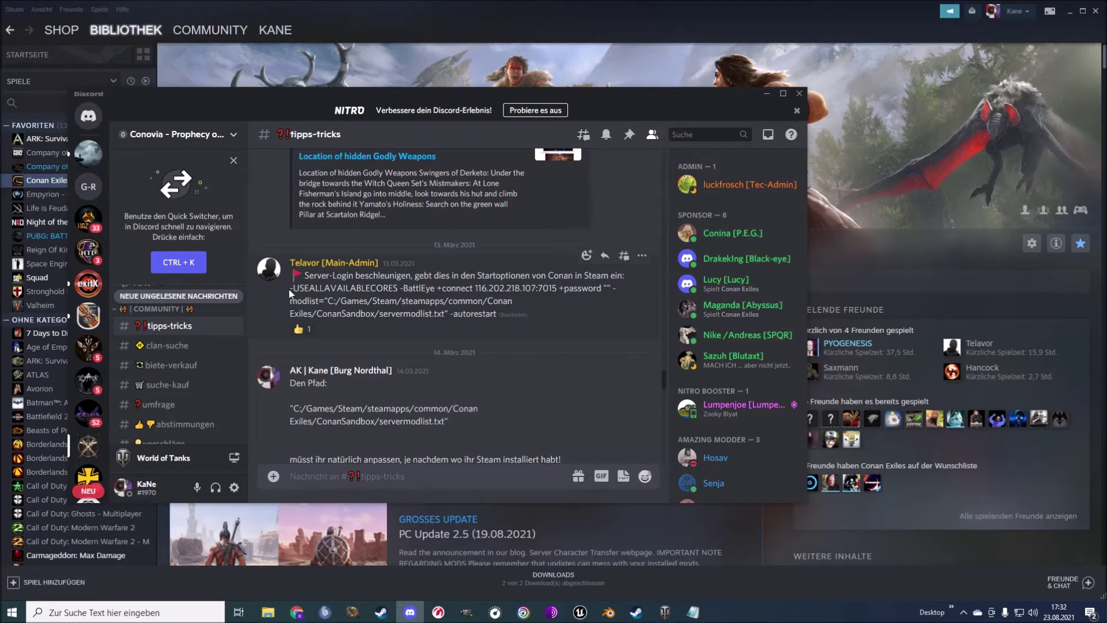
drag(292, 290, 501, 321)
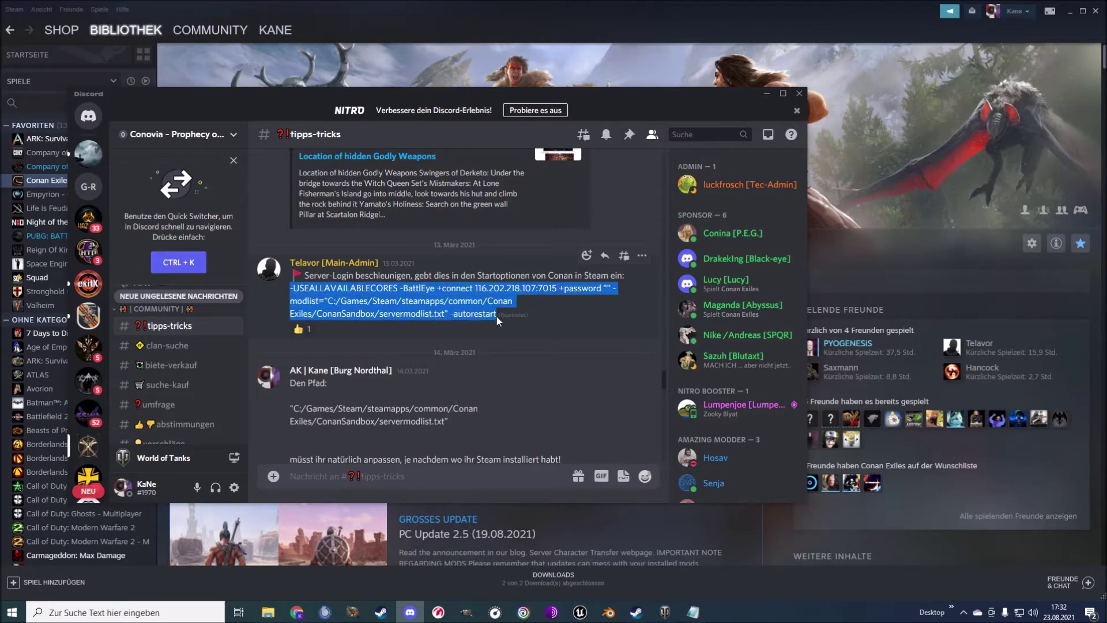
right_click(466, 301)
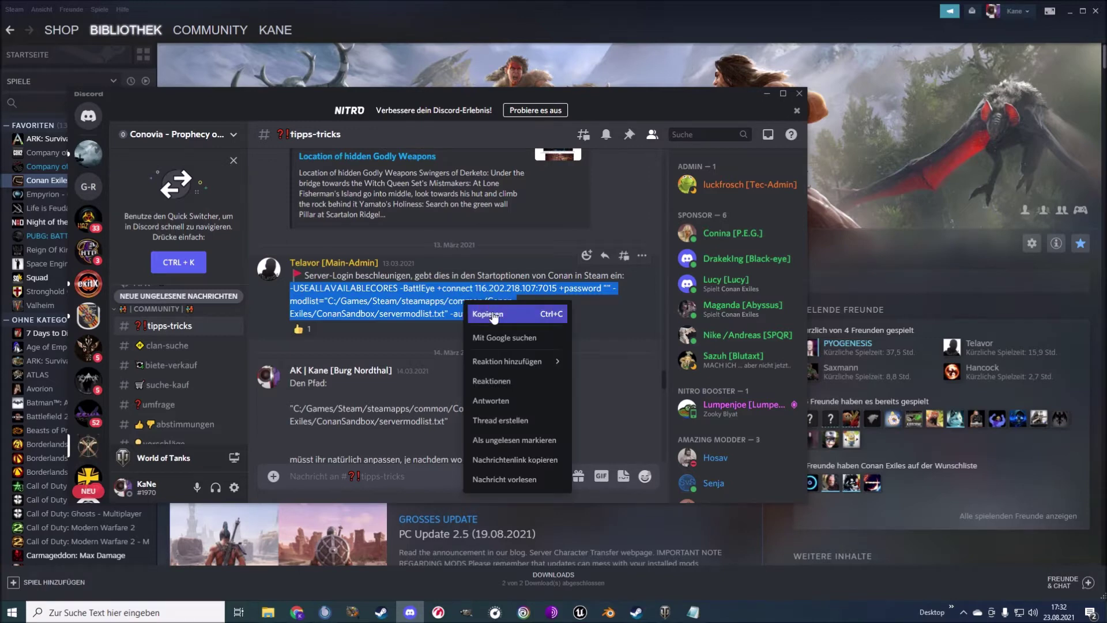
click(493, 314)
- Back in Steam, paste the copied parameters, ending in -autorestart, into Conan Exiles' launch options
click(851, 185)
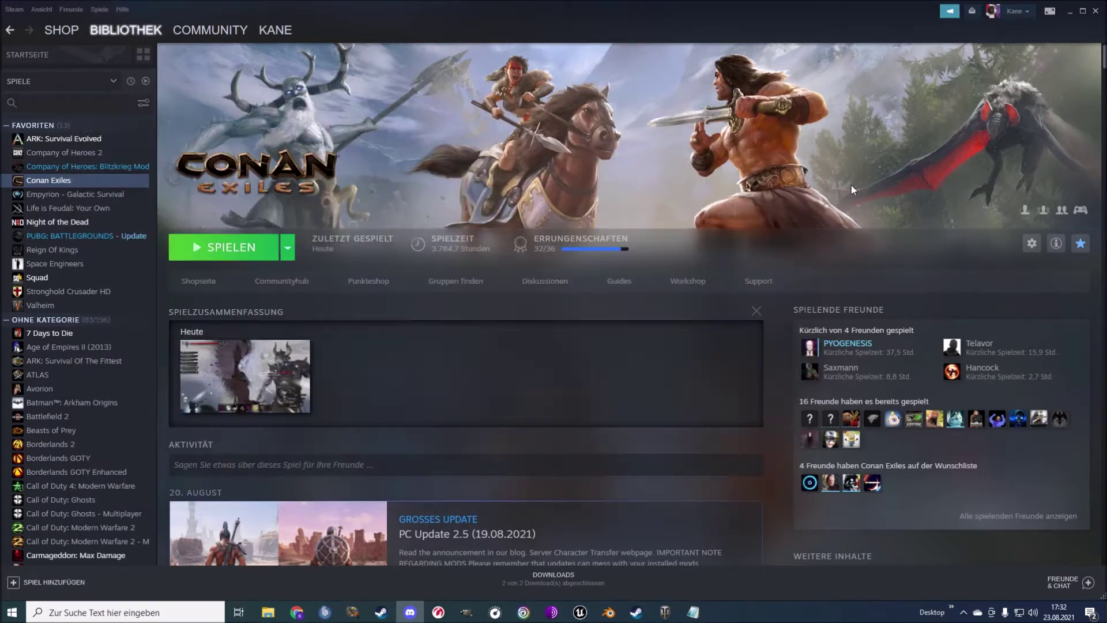
mouse_move(649, 619)
click(682, 555)
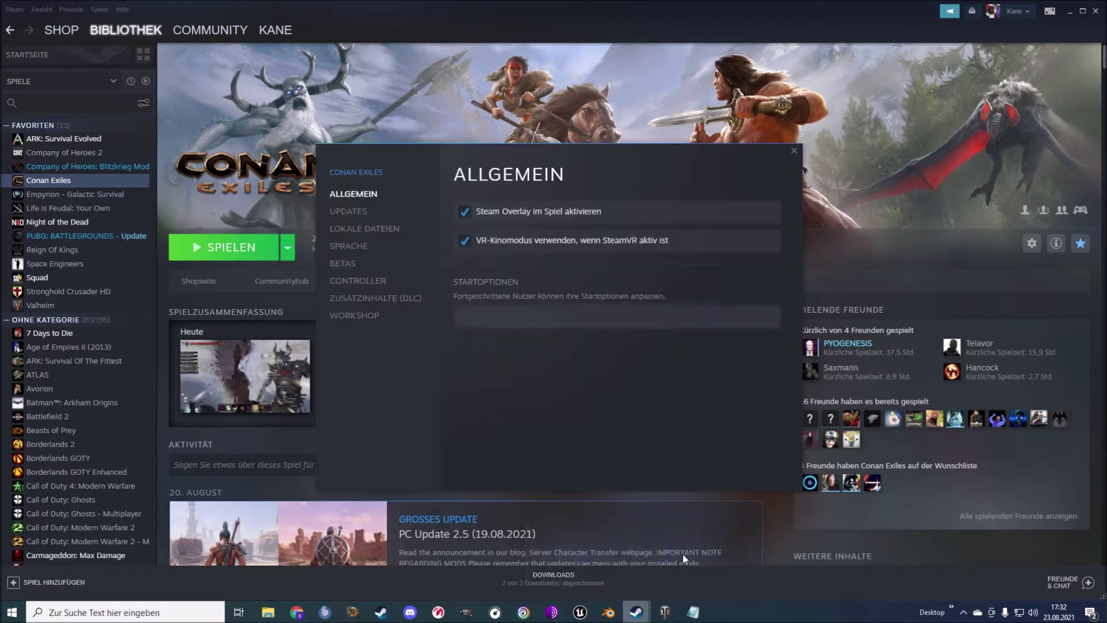
click(490, 317)
key(ctrl+v)
key(ctrl+v)
key(End)
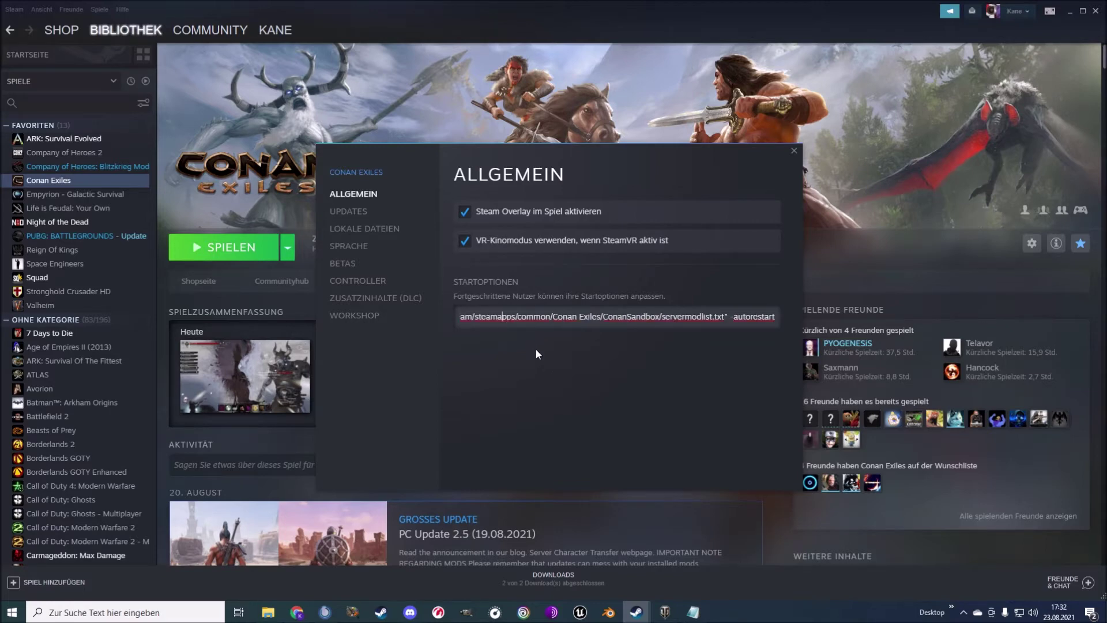
- Examine the Steam folder part of the -modlist path within the launch options
key(Left)
key(Left)
key(Left)
key(Left)
key(Left)
key(Left)
key(Left)
key(Left)
key(Left)
key(Left)
key(Left)
key(Left)
key(Left)
key(Left)
key(Left)
key(Left)
key(Left)
key(Left)
key(Left)
key(Left)
click(512, 318)
drag(513, 324, 567, 323)
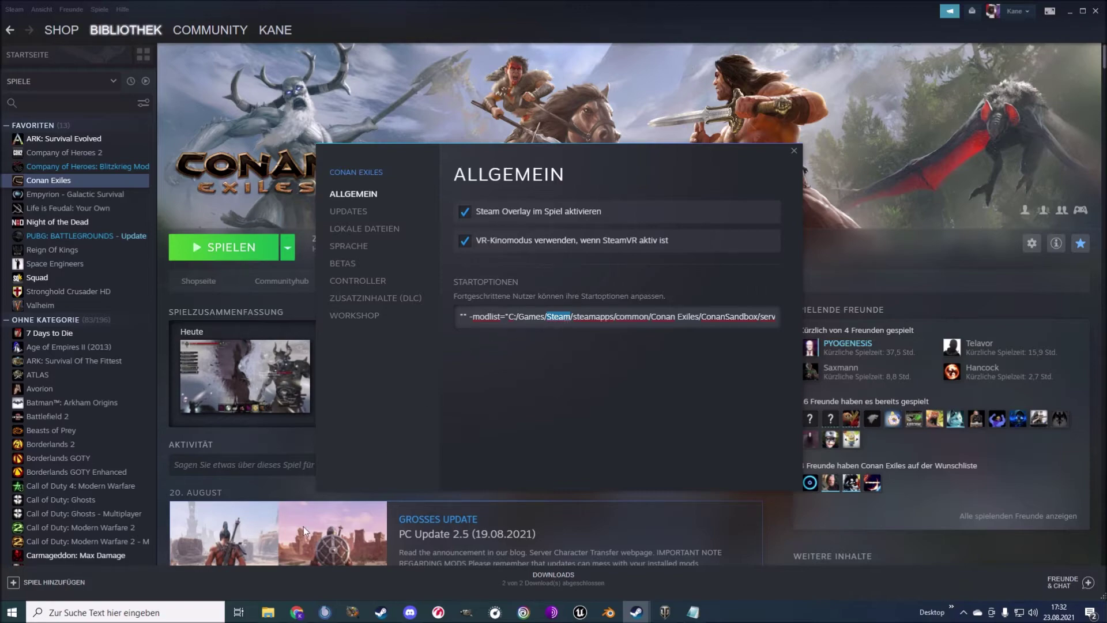
- Switch to File Explorer, go up to the Conan Exiles folder and examine its full installation path
click(267, 612)
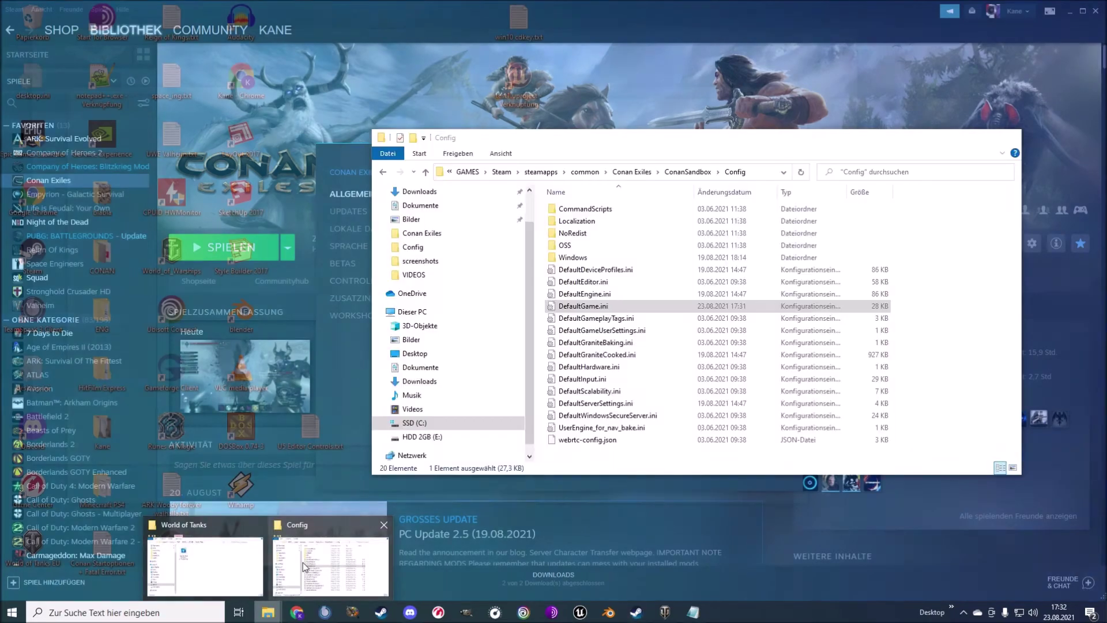
click(303, 568)
drag(690, 106, 551, 127)
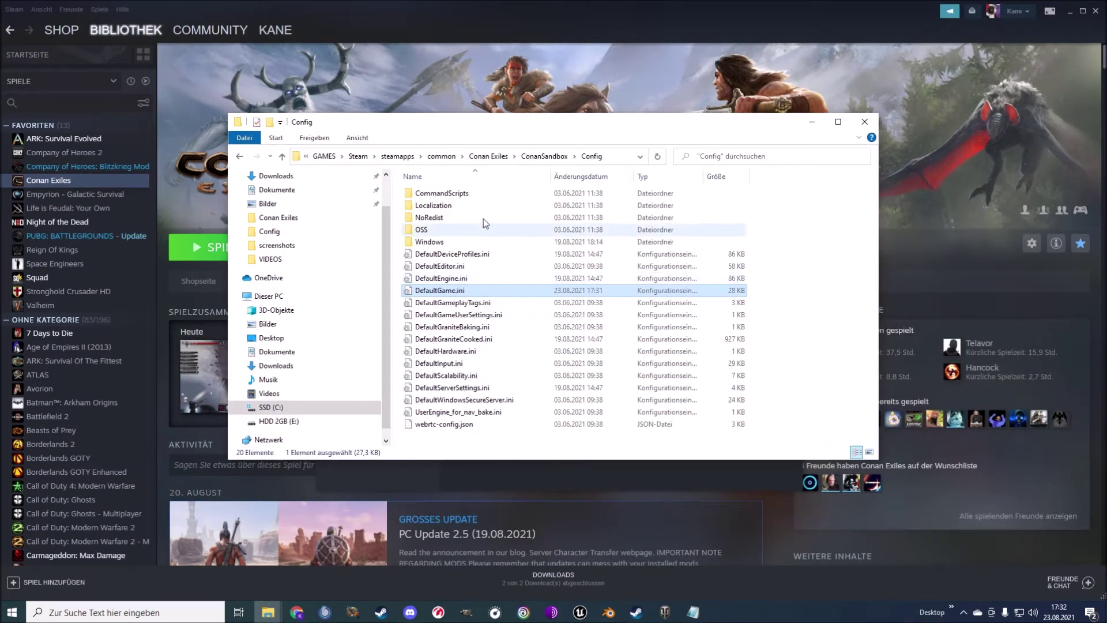
click(487, 157)
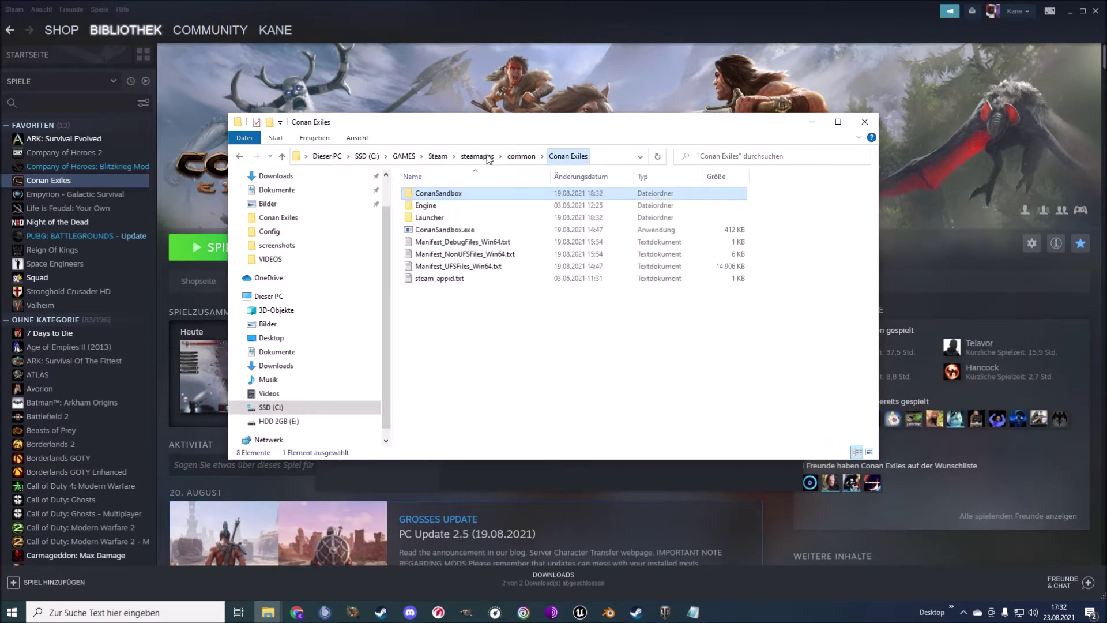
click(613, 162)
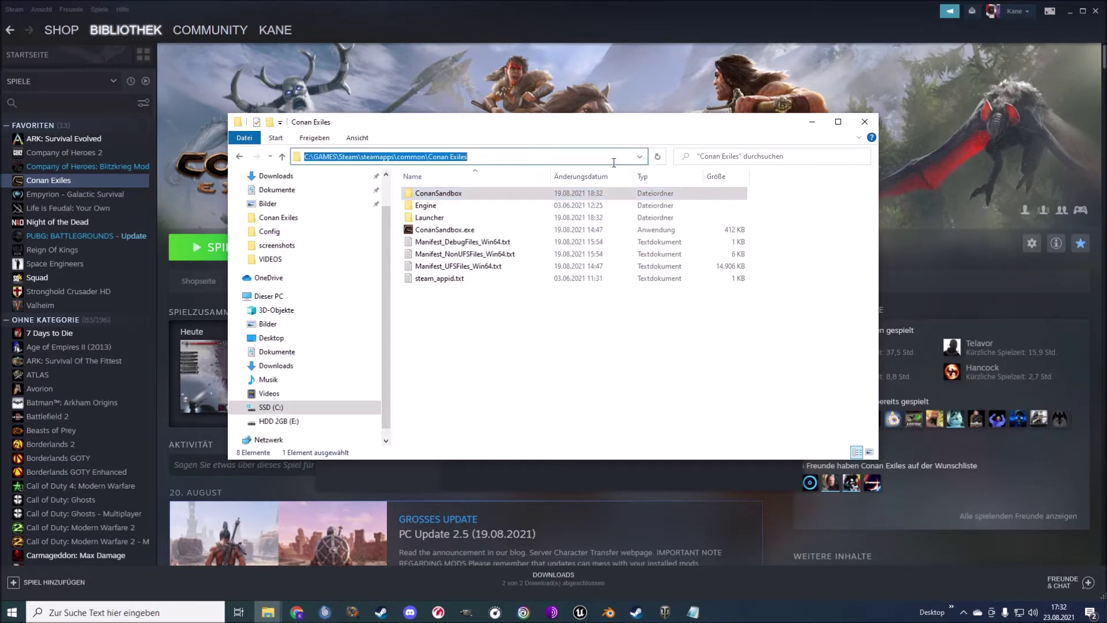
click(573, 162)
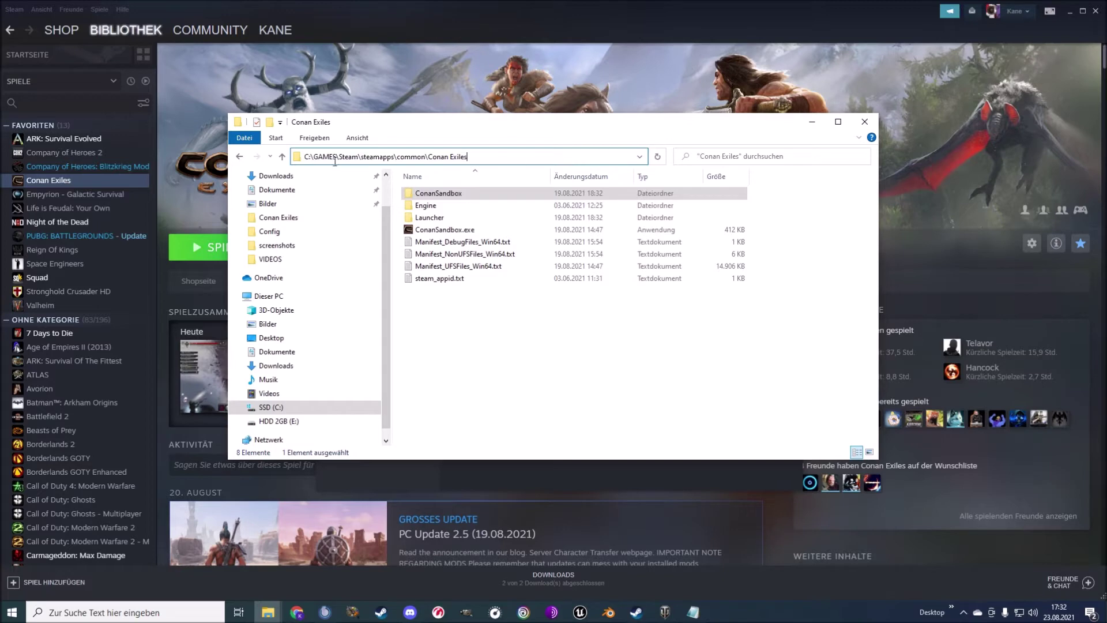
drag(303, 161, 338, 162)
drag(484, 163, 339, 163)
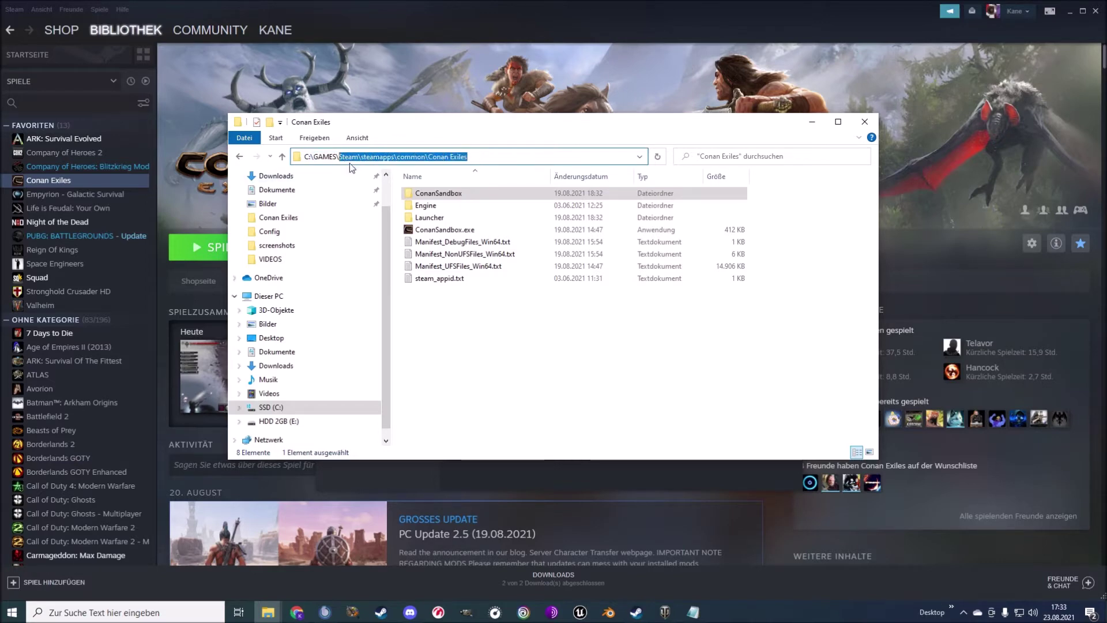
click(324, 159)
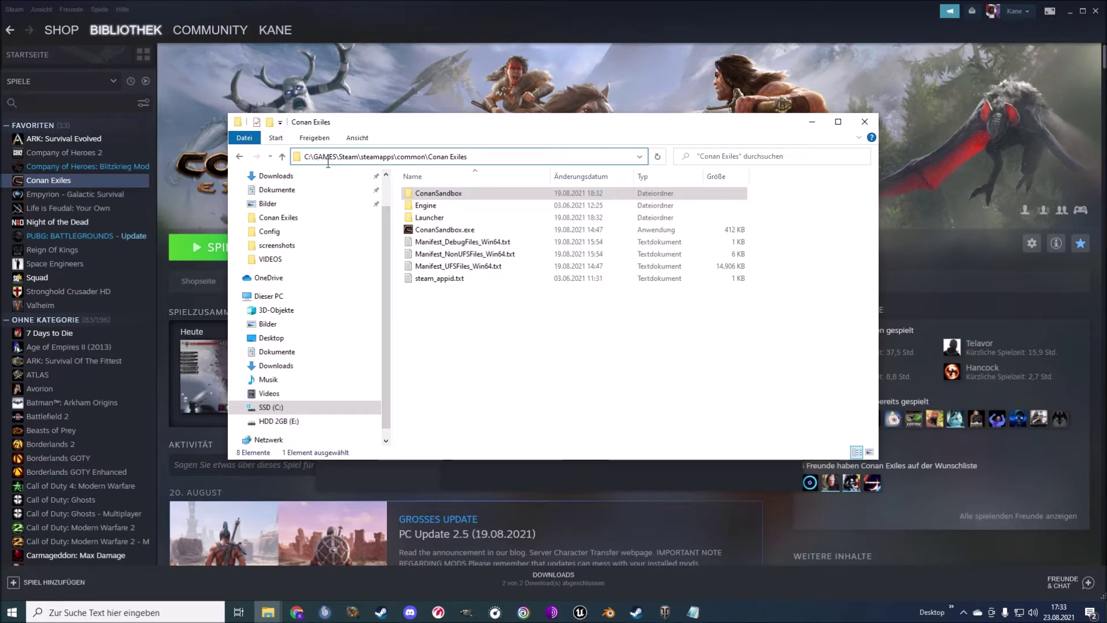
- Examine the GAMES folder part of the Conan Exiles installation path in File Explorer
drag(315, 161, 342, 165)
double_click(328, 162)
click(328, 162)
double_click(326, 162)
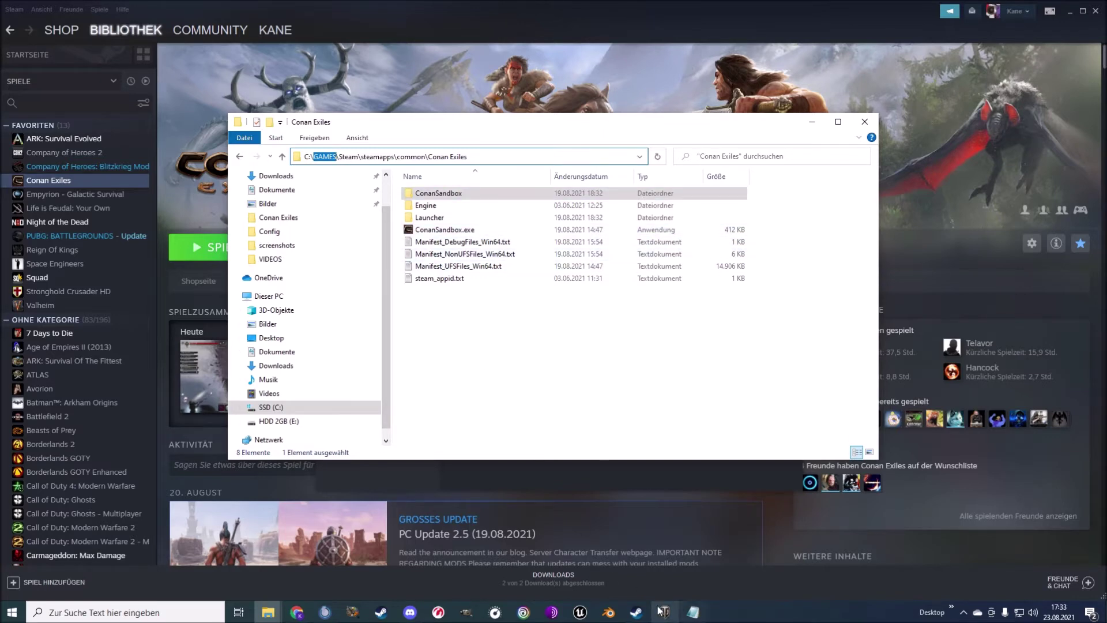
- Switch to Steam's Conan Exiles properties and examine the Games folder part of the -modlist path in the launch options
click(636, 612)
click(677, 568)
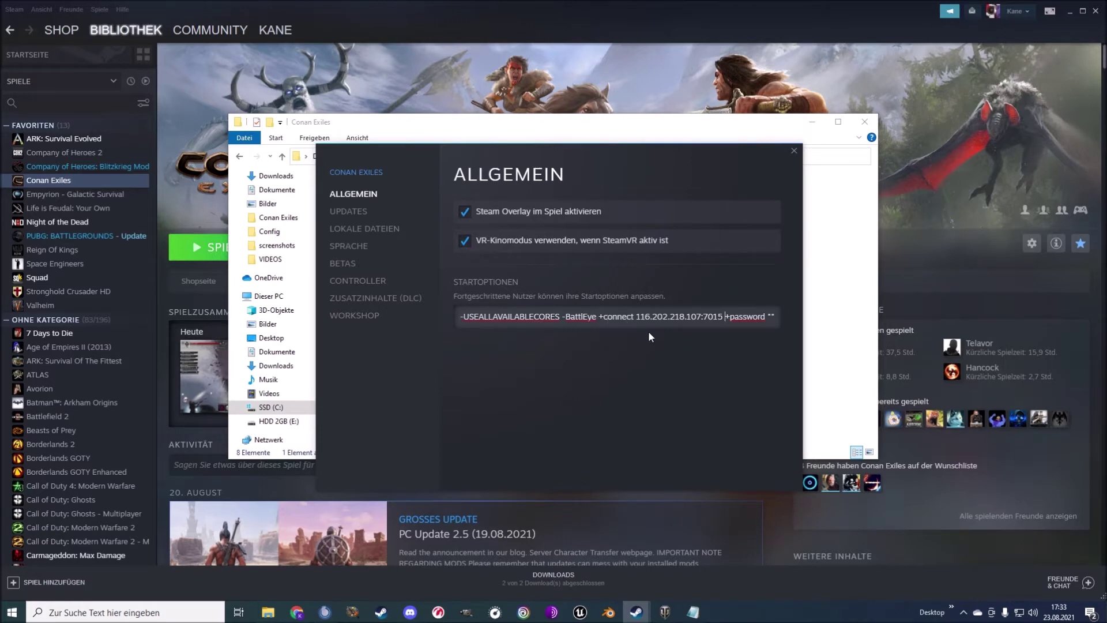
key(Right)
key(Right)
key(Right)
key(Right)
key(Right)
key(Right)
key(Right)
key(Right)
key(Right)
key(Right)
key(Right)
key(Right)
key(Right)
key(Right)
key(Right)
key(Right)
key(Right)
key(Right)
key(Right)
key(Right)
key(Right)
key(Right)
key(Right)
key(Right)
key(Right)
key(Right)
key(Right)
key(Right)
key(Right)
key(Right)
key(Right)
key(Right)
key(Right)
key(Right)
key(Right)
key(Right)
key(Right)
key(Right)
key(Right)
key(Right)
drag(536, 322, 566, 324)
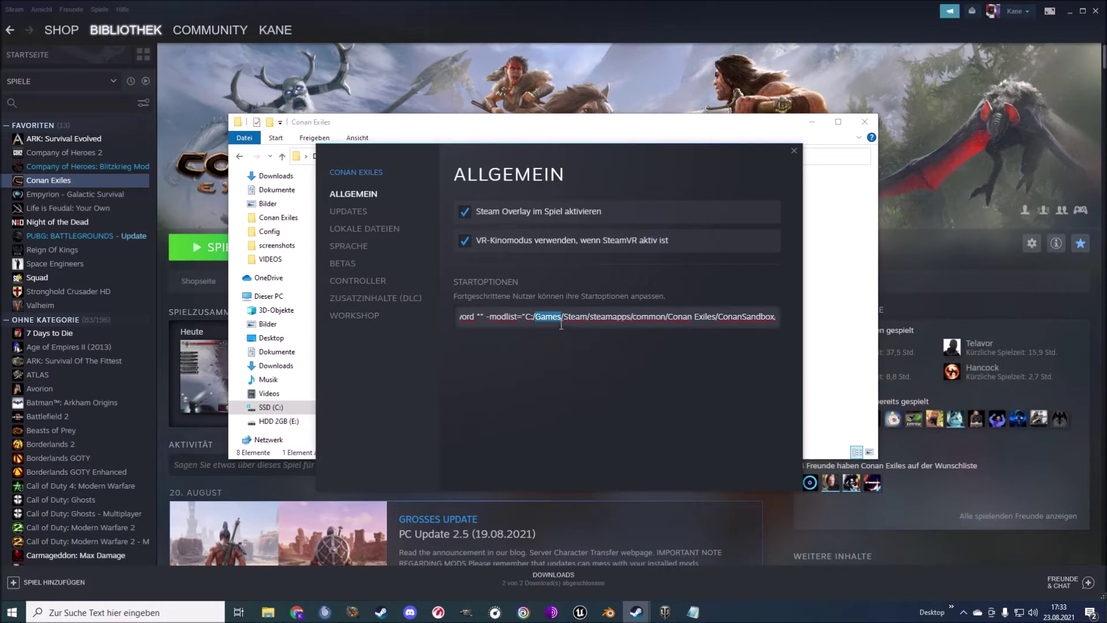
- Move the properties dialog clear of File Explorer's path and compare the installation path with the -modlist path
drag(526, 152, 521, 213)
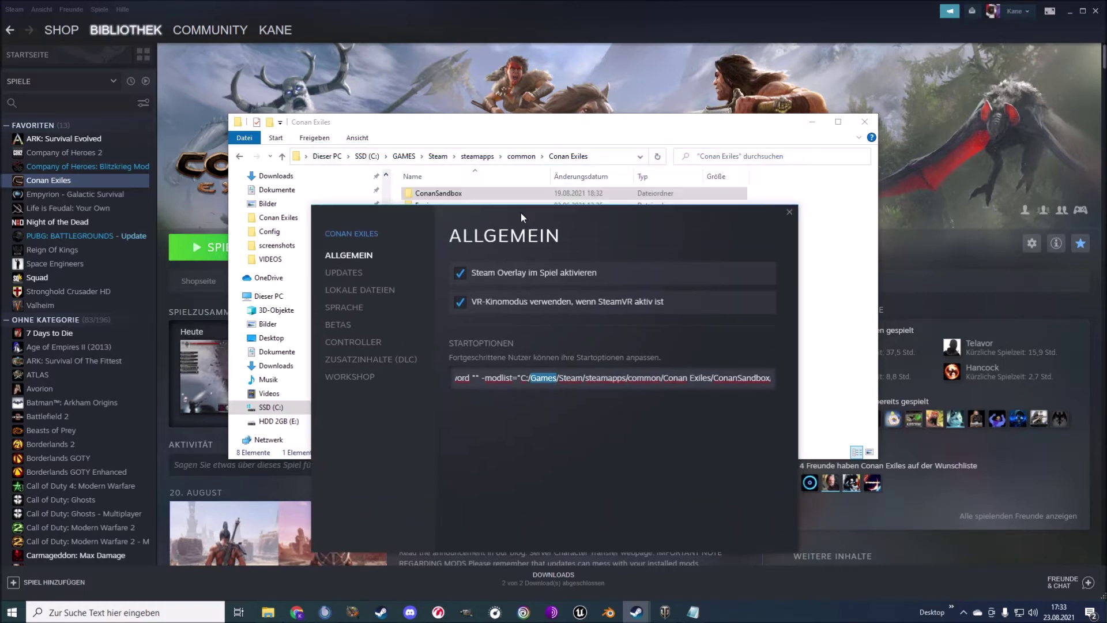
click(602, 161)
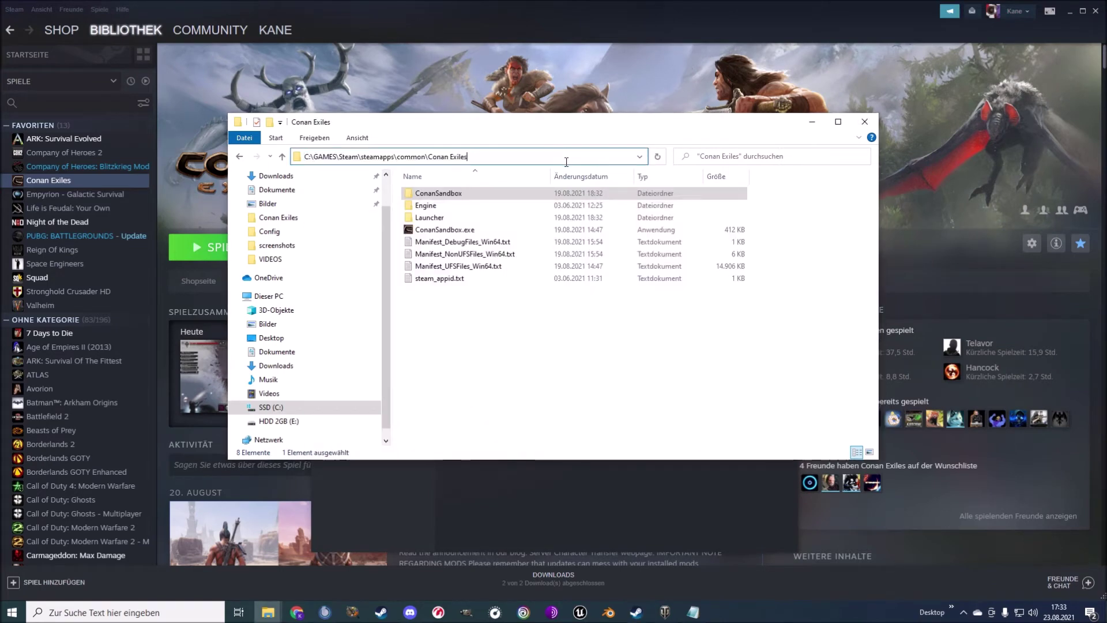
click(648, 505)
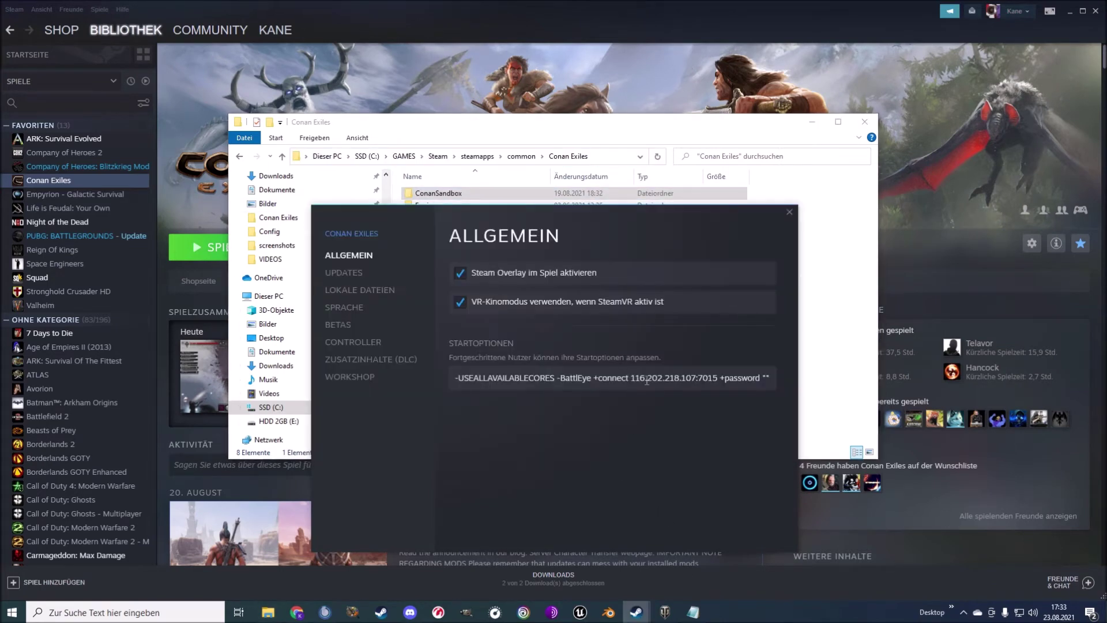
- Compare the port in the launch options' +connect address with the server ports listed in Conan Startoptionen + Fatal Error.txt
double_click(704, 384)
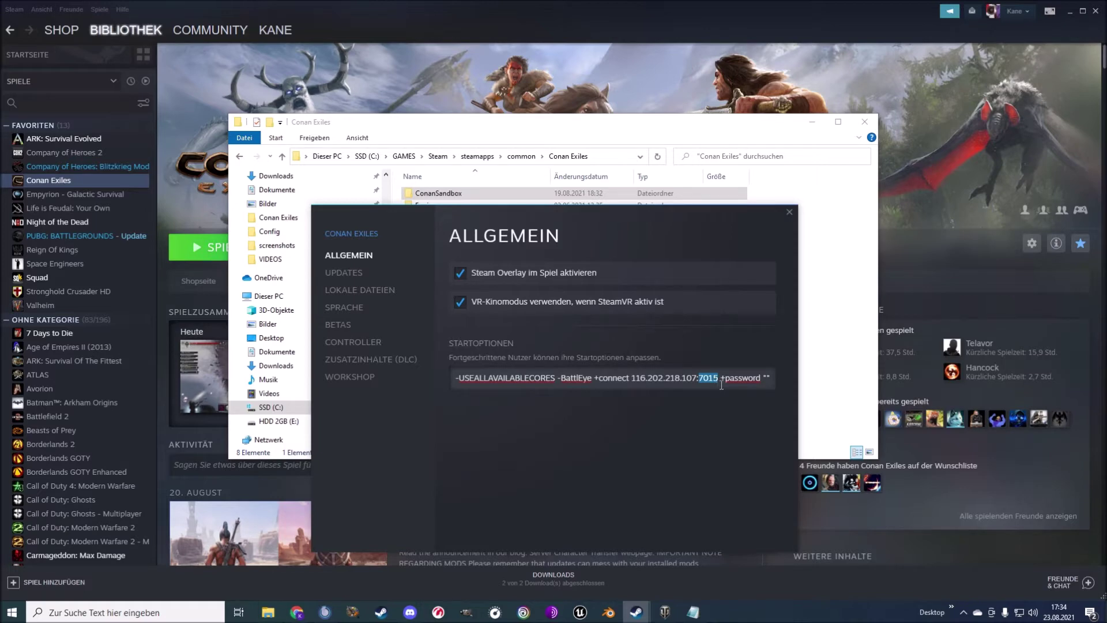
click(693, 611)
click(297, 387)
scroll(296, 388, down, 1)
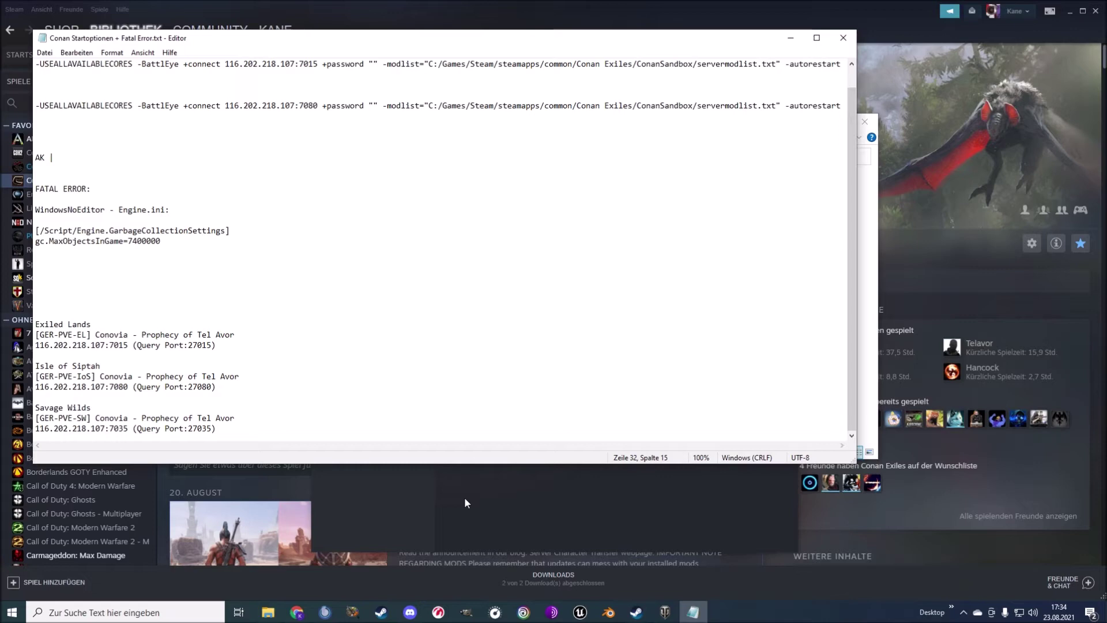
click(527, 488)
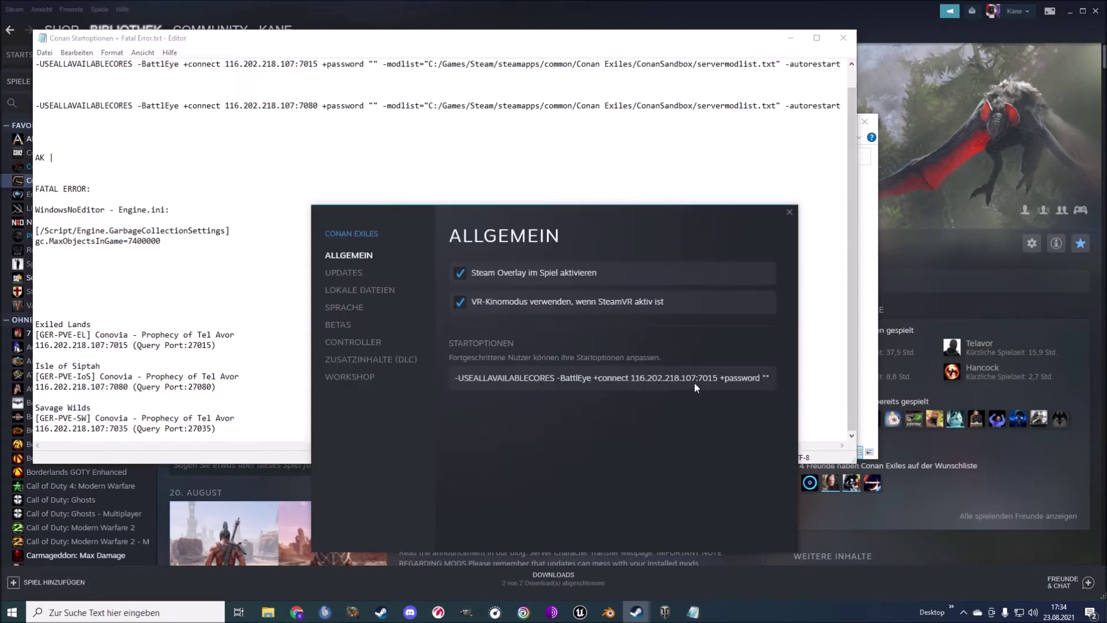
click(91, 345)
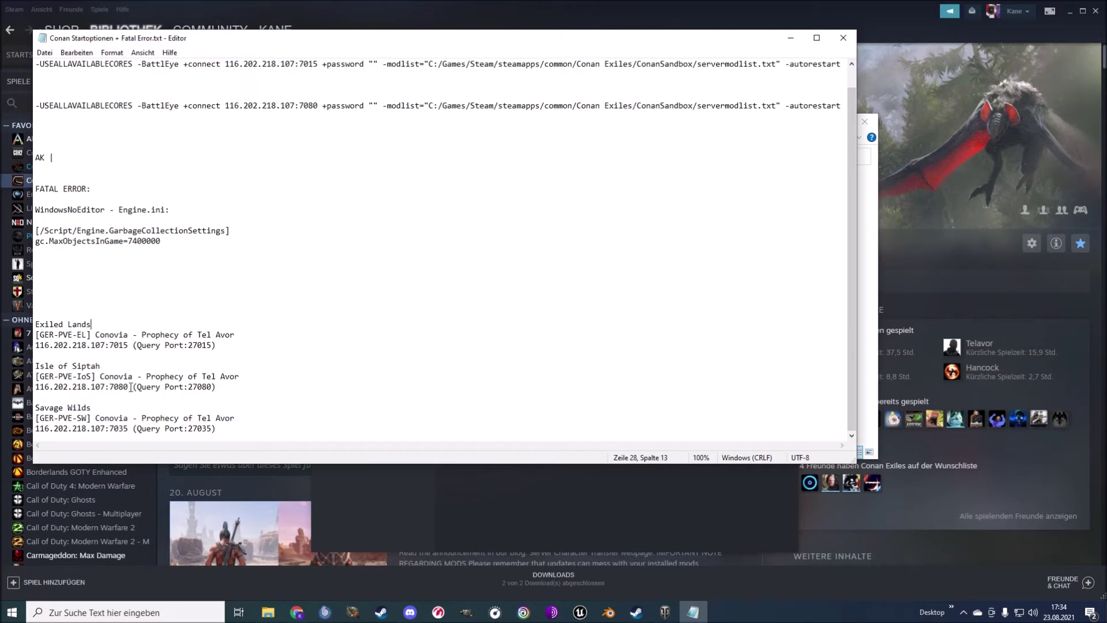
drag(110, 387, 128, 388)
drag(110, 429, 134, 432)
key(Up)
key(Up)
- Return to Steam's launch options and close the Conan Exiles properties
click(561, 506)
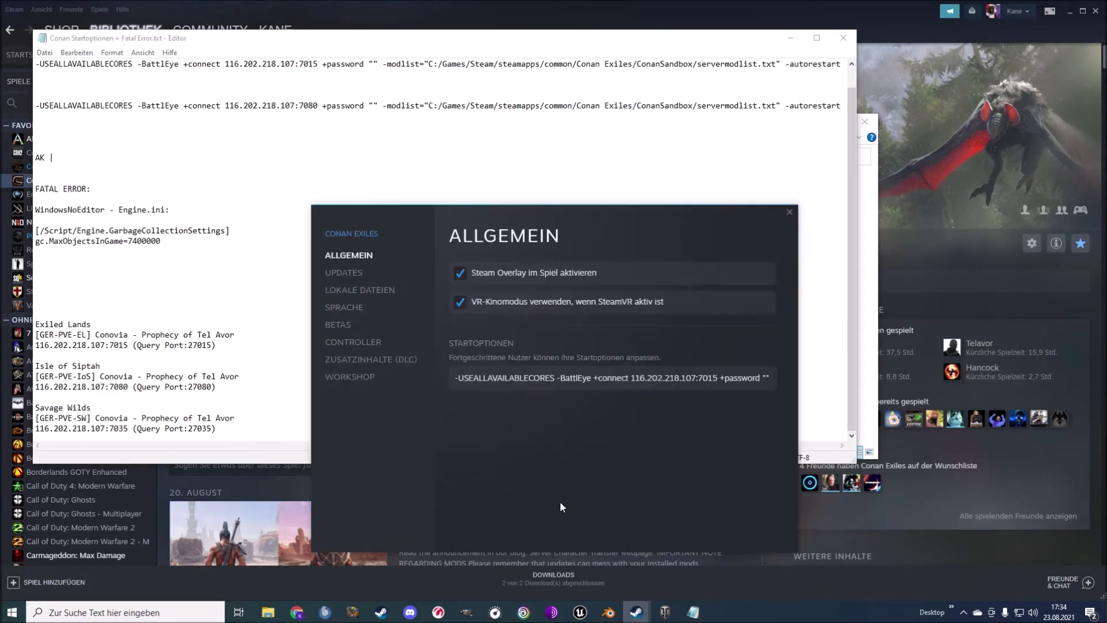
click(717, 383)
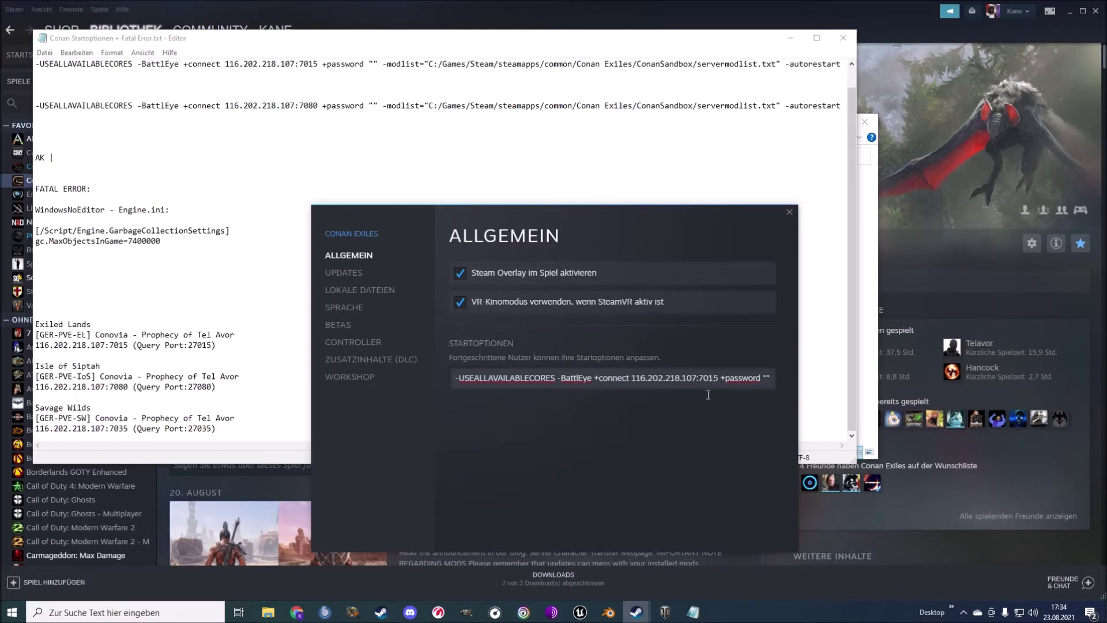
drag(612, 217, 599, 179)
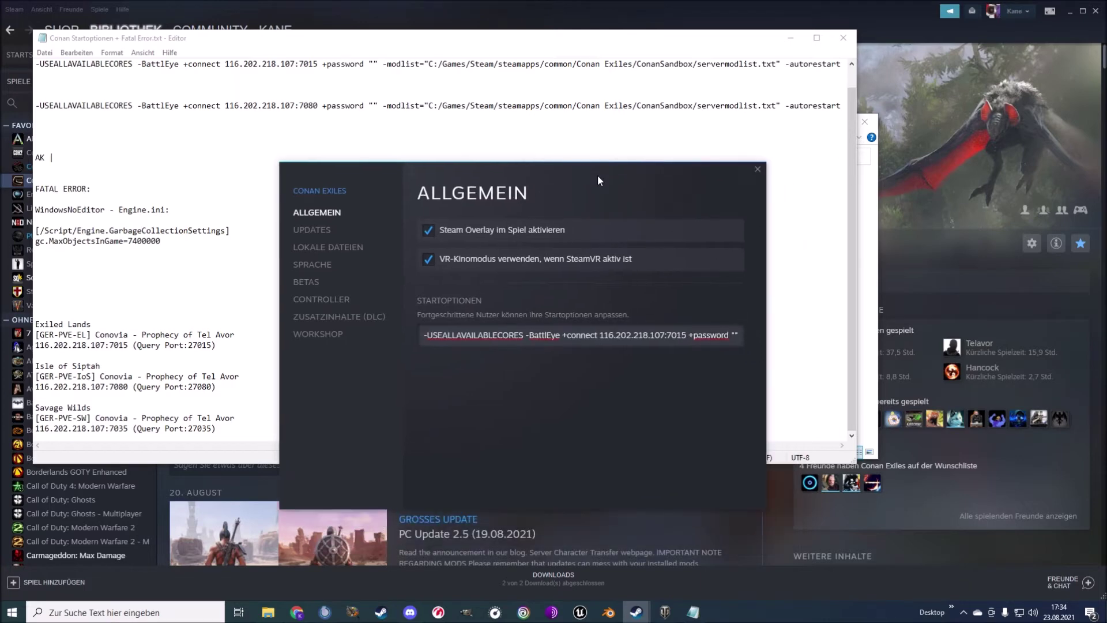
click(757, 171)
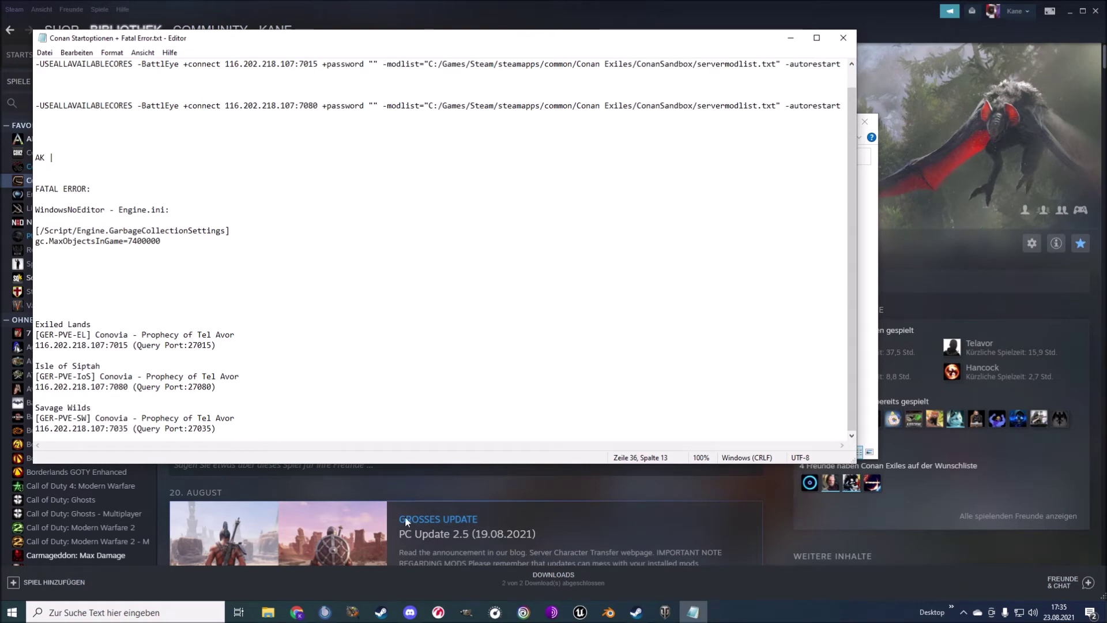
- Switch to File Explorer, go to the Config folder inside ConanSandbox and open DefaultEngine.ini
mouse_move(272, 615)
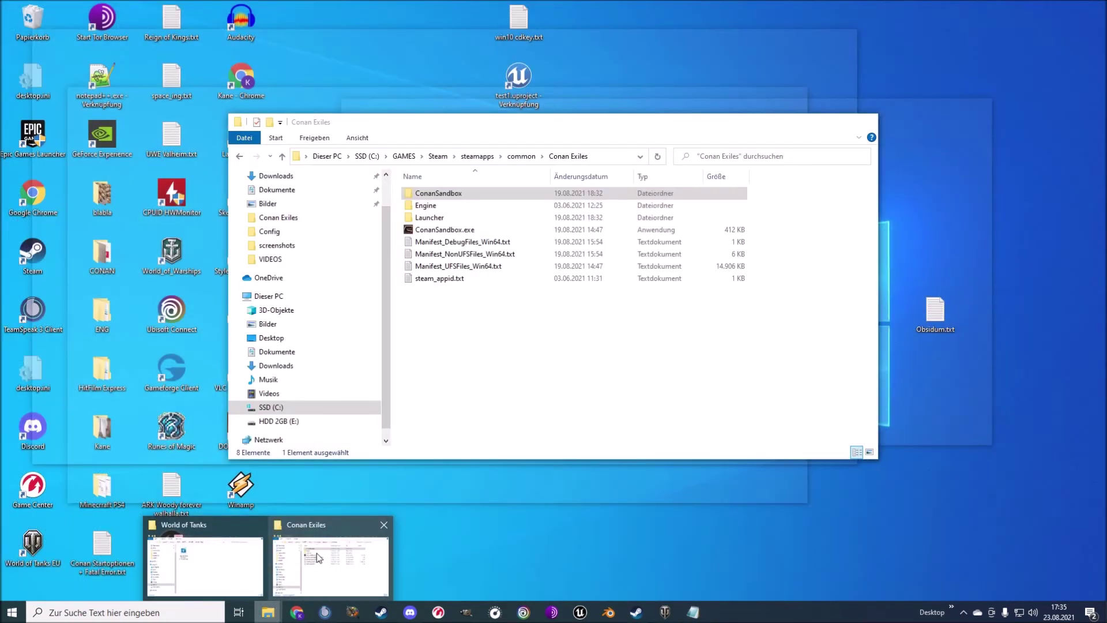
click(317, 558)
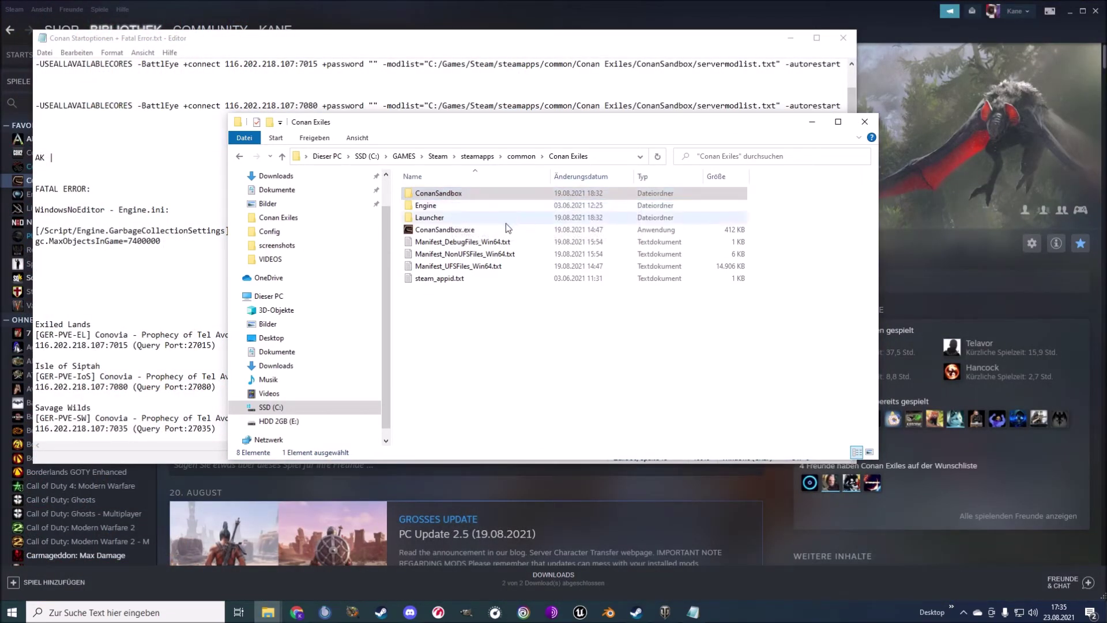
click(450, 197)
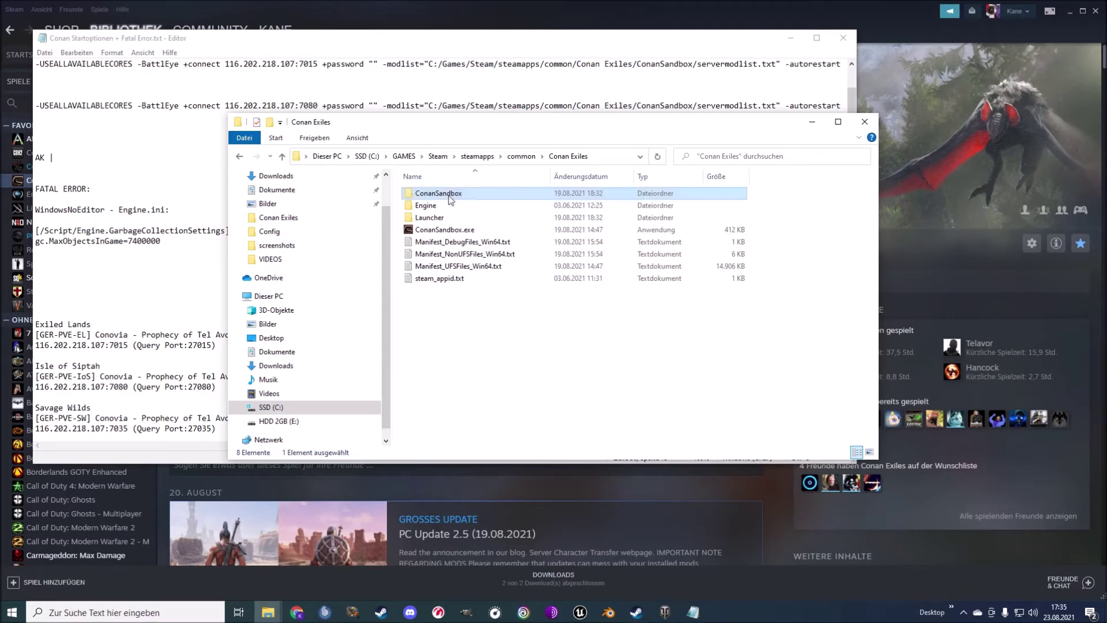
double_click(451, 198)
double_click(431, 206)
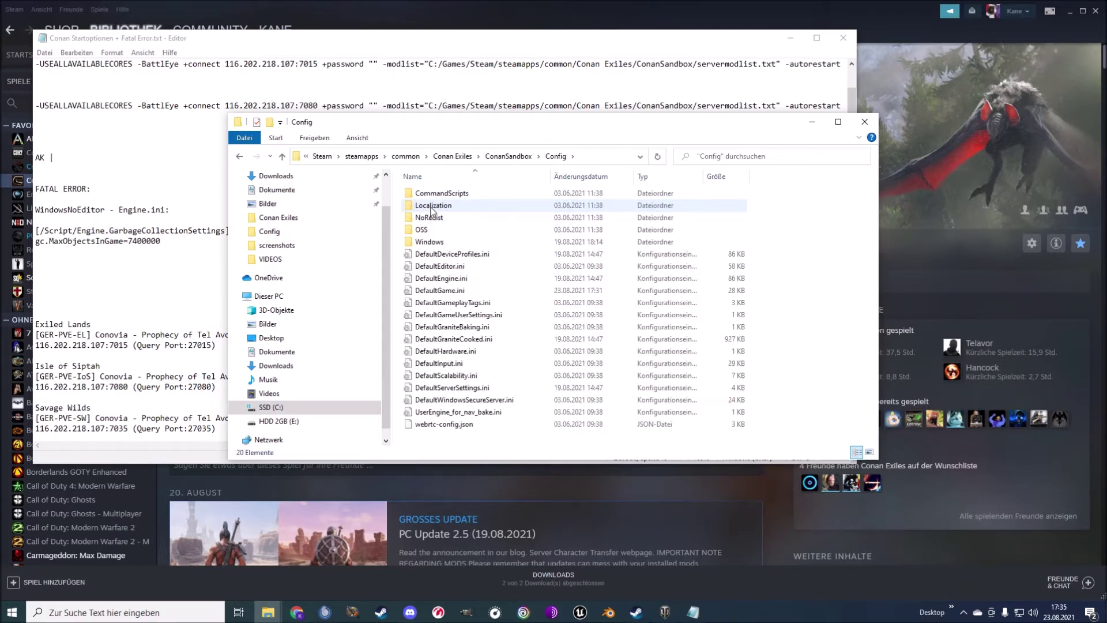
click(440, 292)
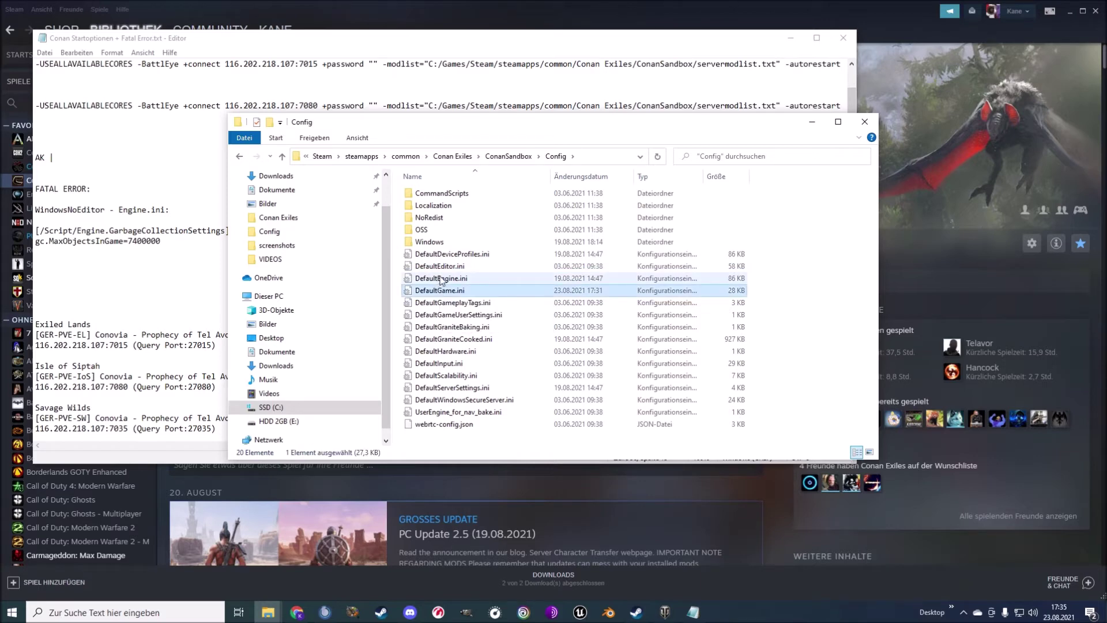
click(441, 280)
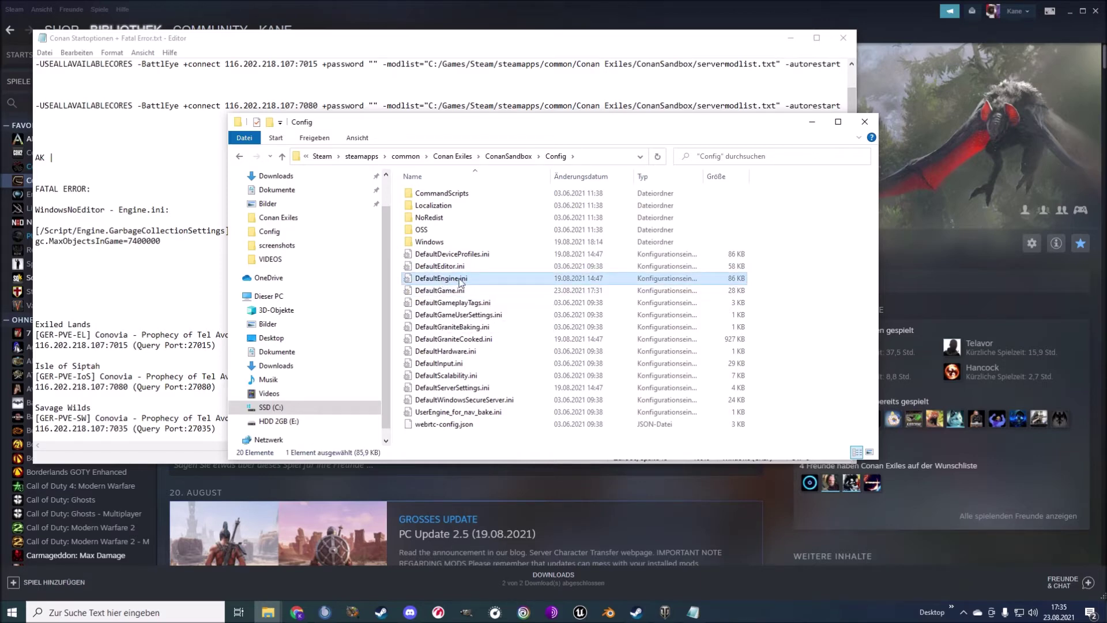
double_click(459, 281)
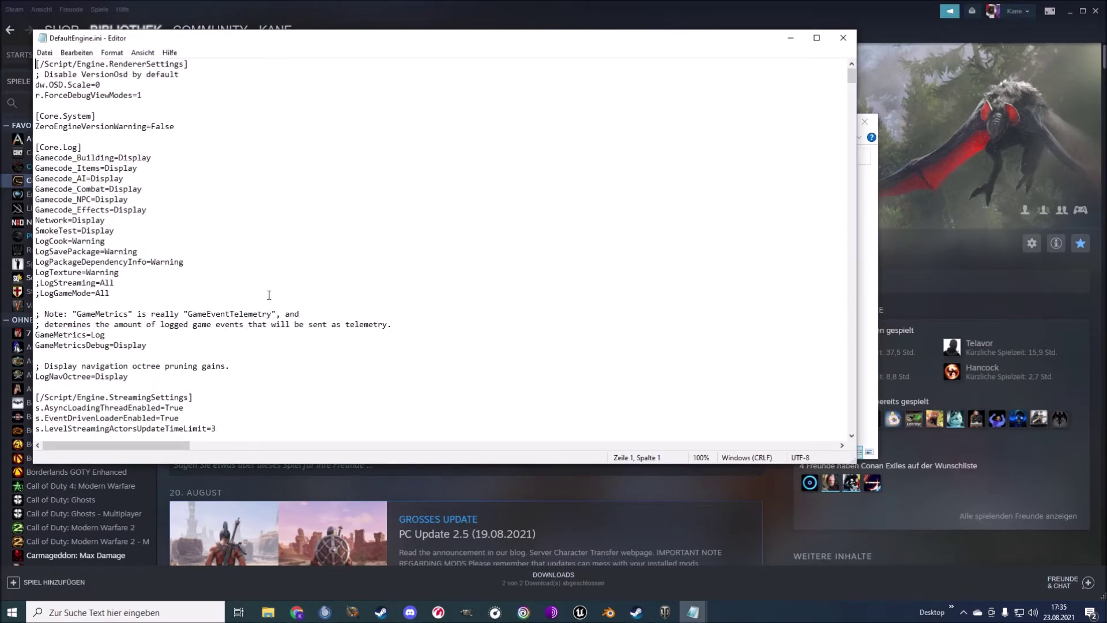
- Examine the gc.MaxObjectsNotConsideredByGC and gc.SizeOfPermanentObjectPool entries in the [/Script/Engine.GarbageCollectionSettings] section
scroll(269, 300, down, 8)
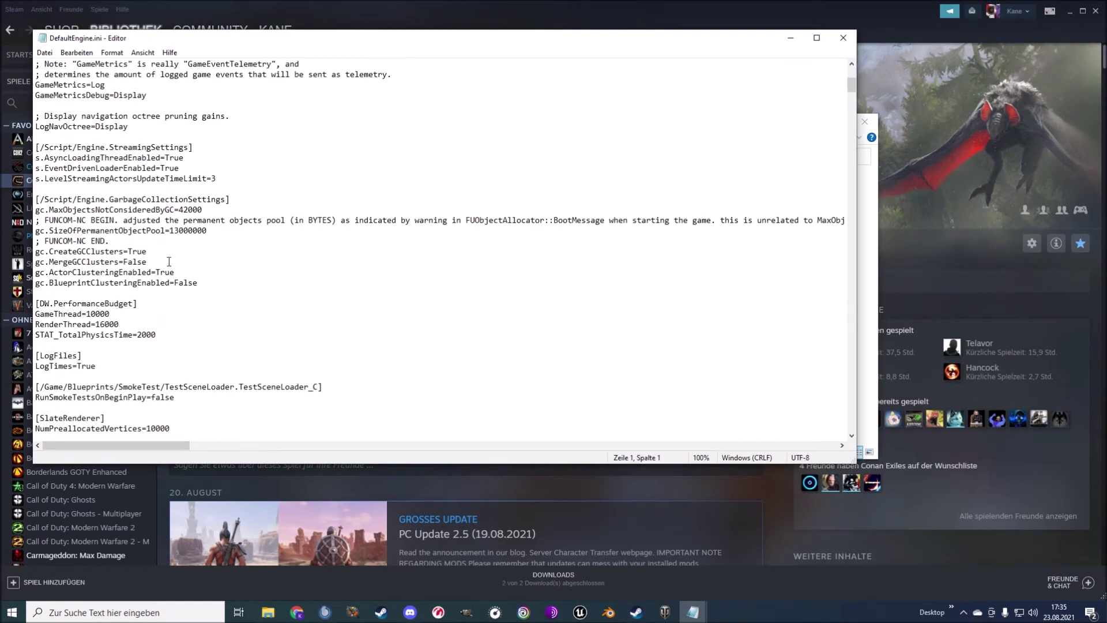
drag(38, 200, 238, 207)
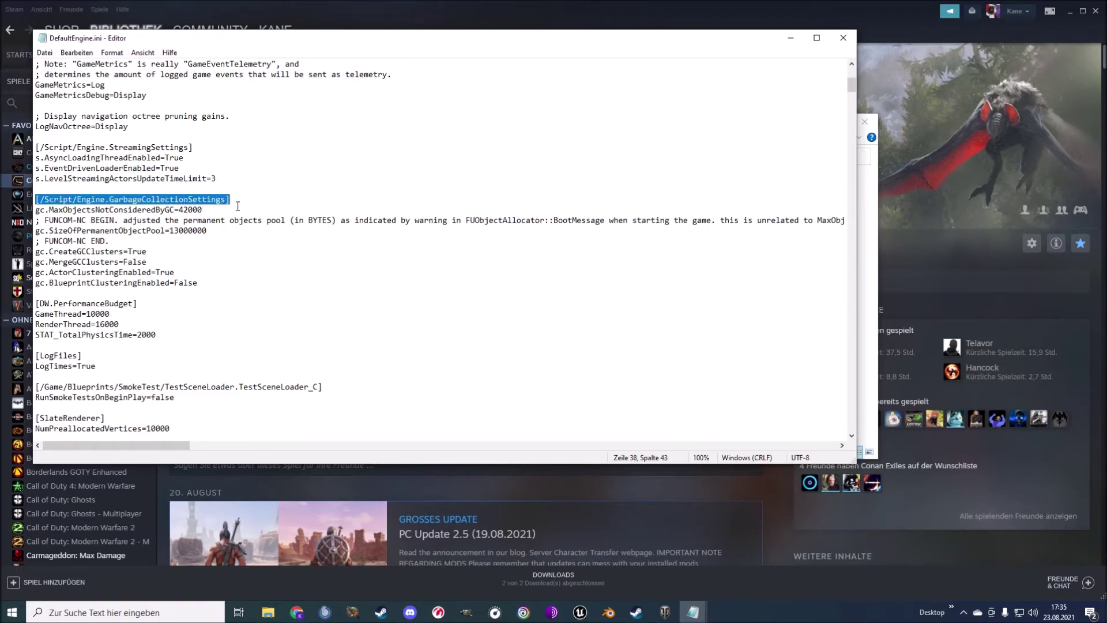
click(190, 214)
double_click(192, 210)
click(198, 209)
double_click(195, 234)
click(195, 234)
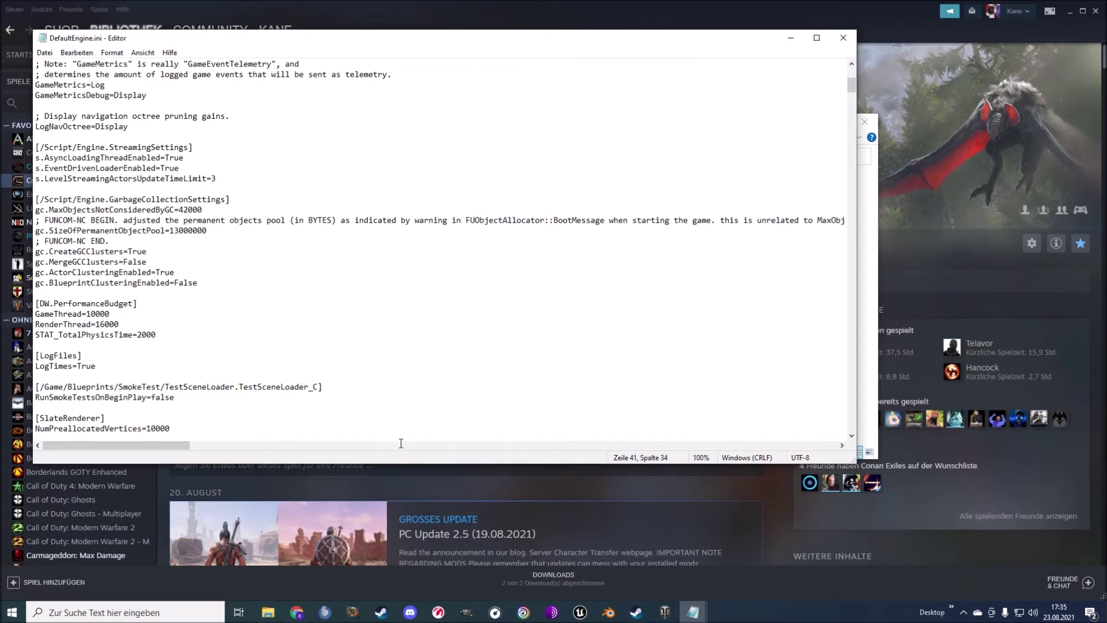
- Switch to Discord and open the Conovia server's conan-exiles-talk channel
click(413, 616)
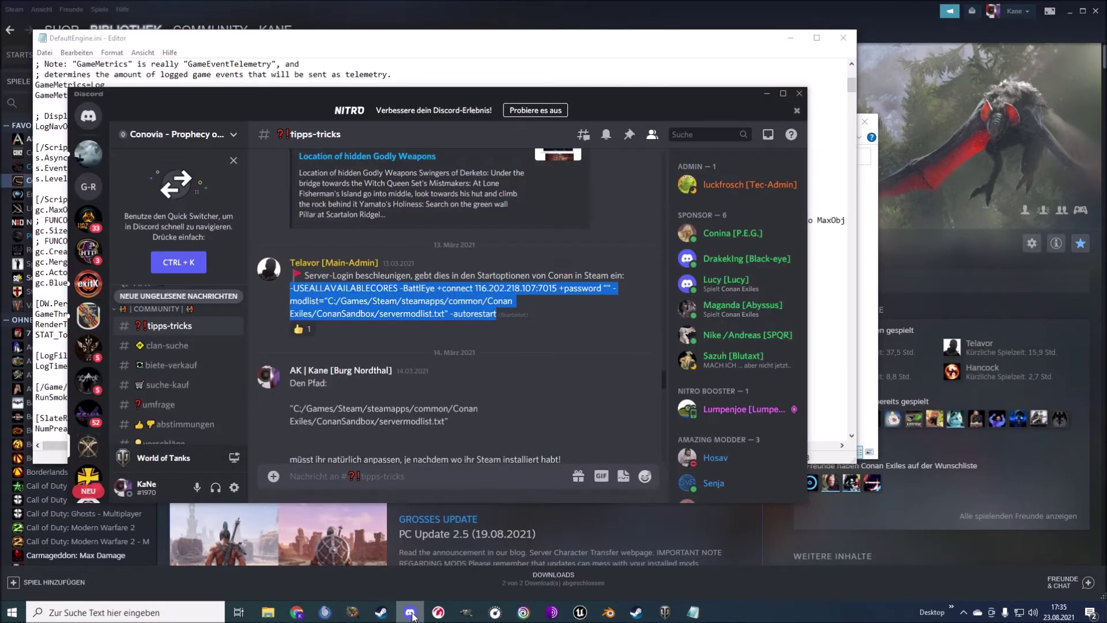
scroll(196, 398, down, 5)
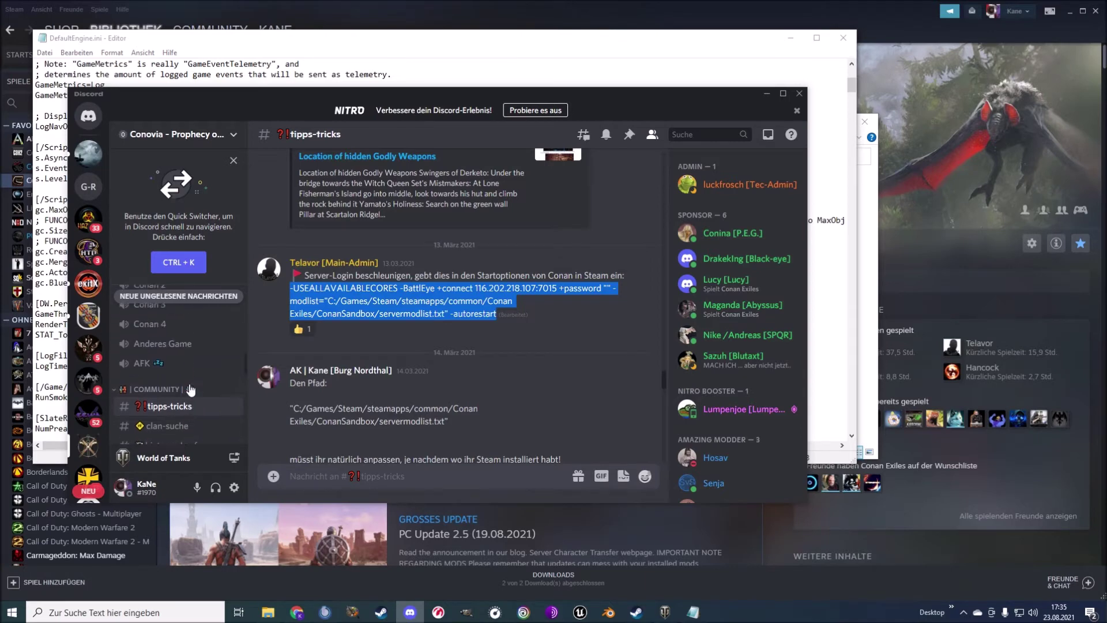
scroll(196, 398, up, 3)
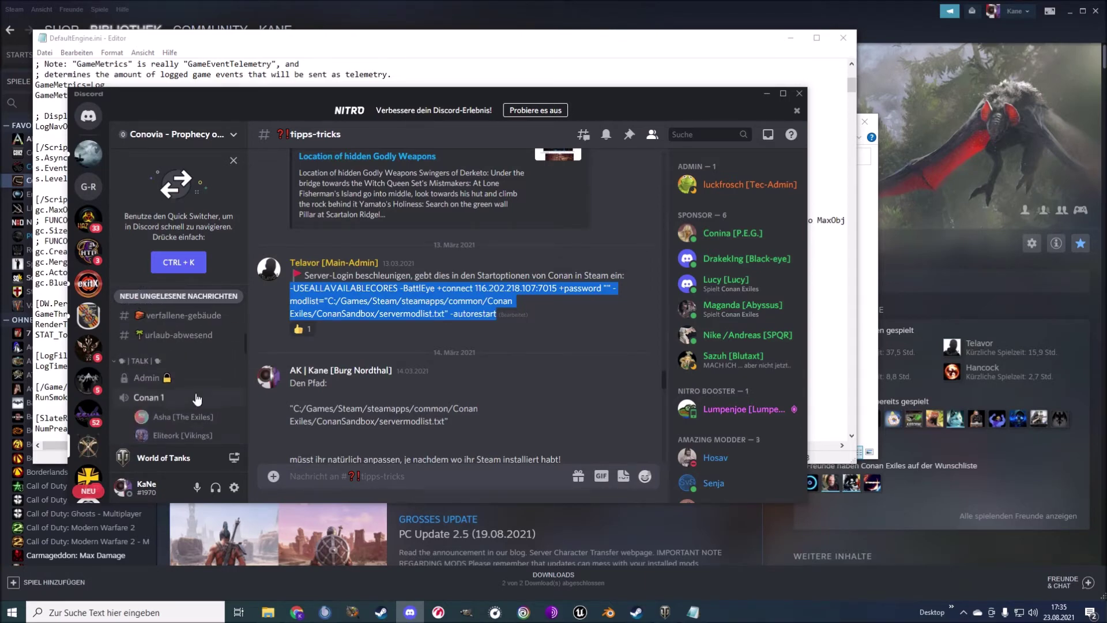
scroll(476, 406, down, 20)
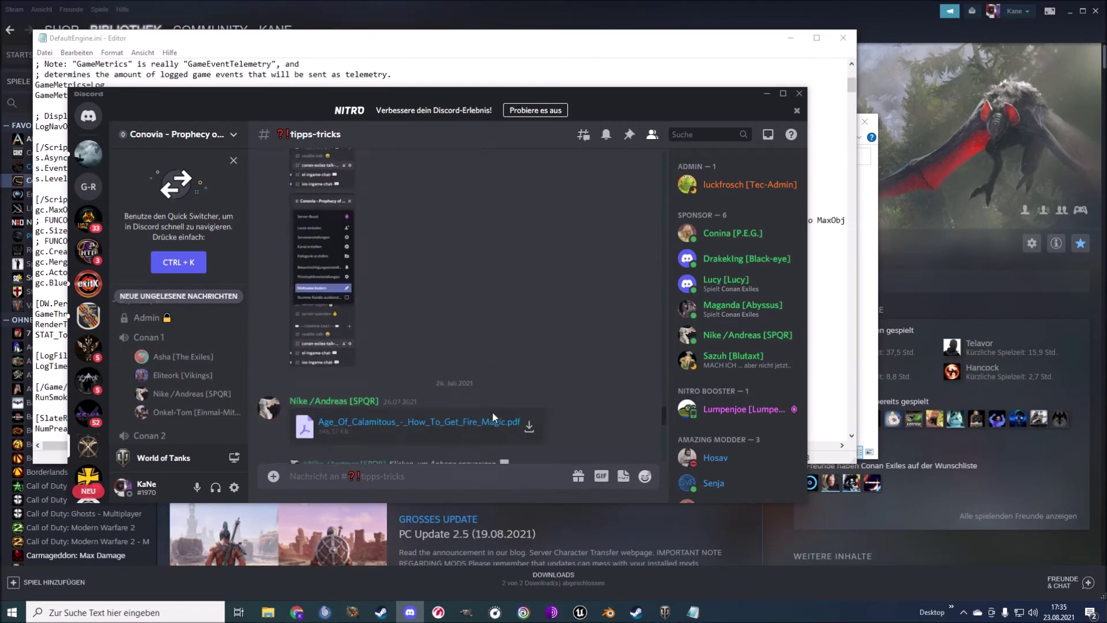
scroll(199, 385, up, 5)
scroll(199, 385, down, 5)
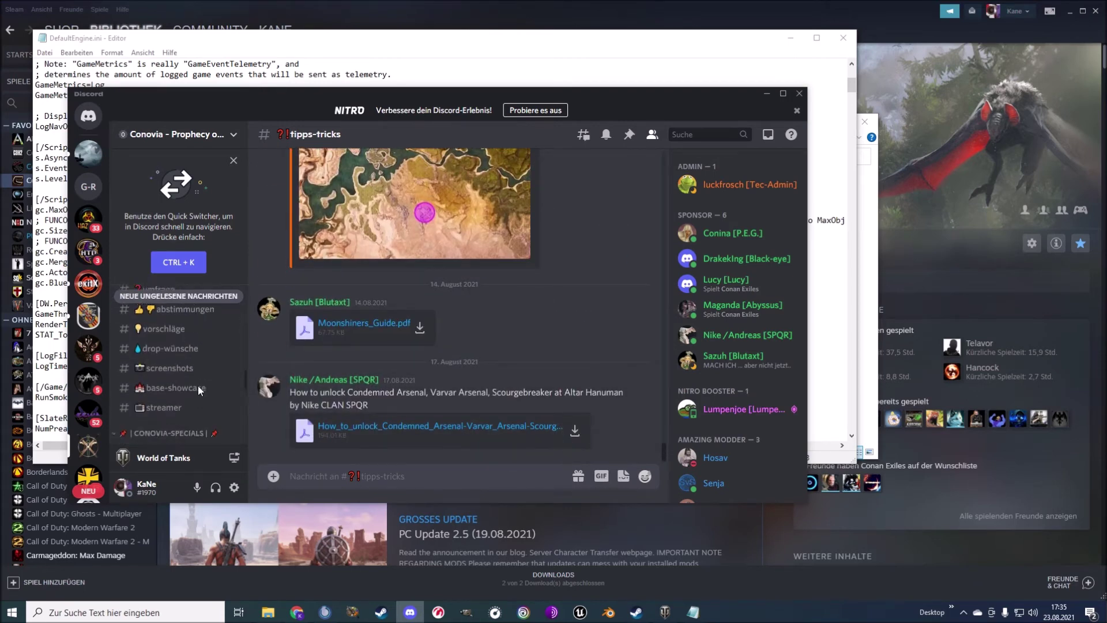
scroll(199, 389, up, 5)
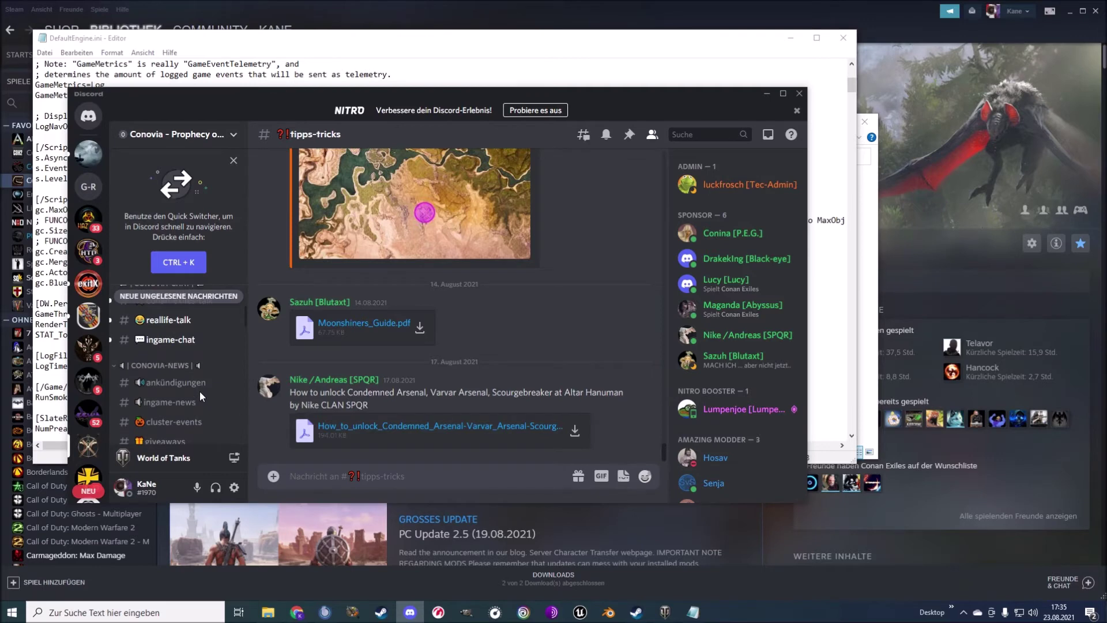
click(180, 358)
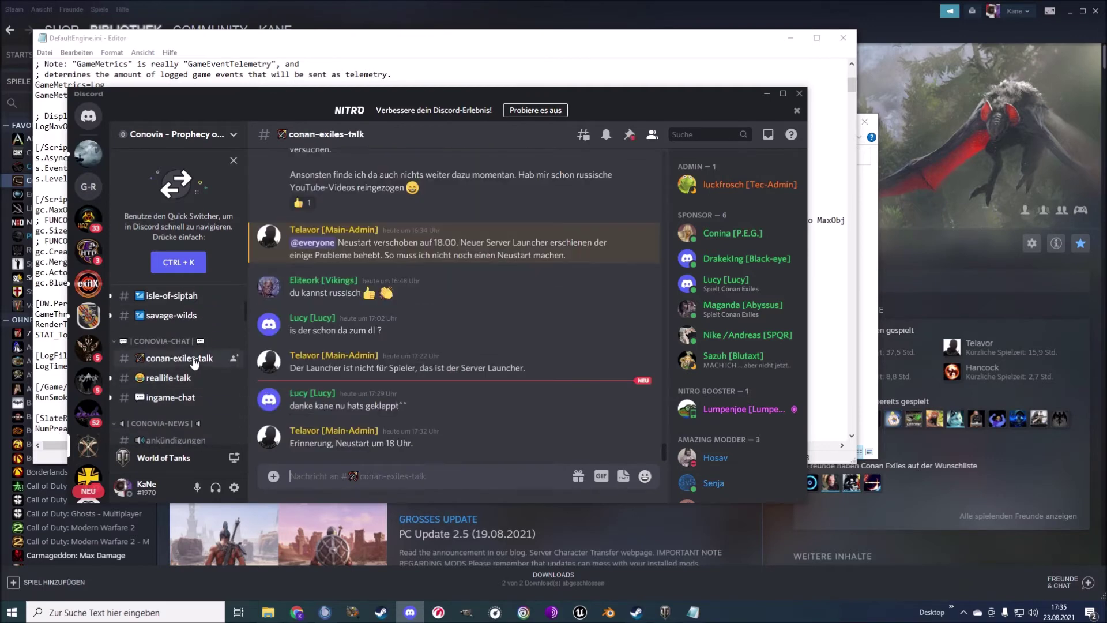
- Copy the line gc.MaxObjectsInGame=7400000 from the message listing the DefaultEngine.ini values
scroll(392, 346, up, 4)
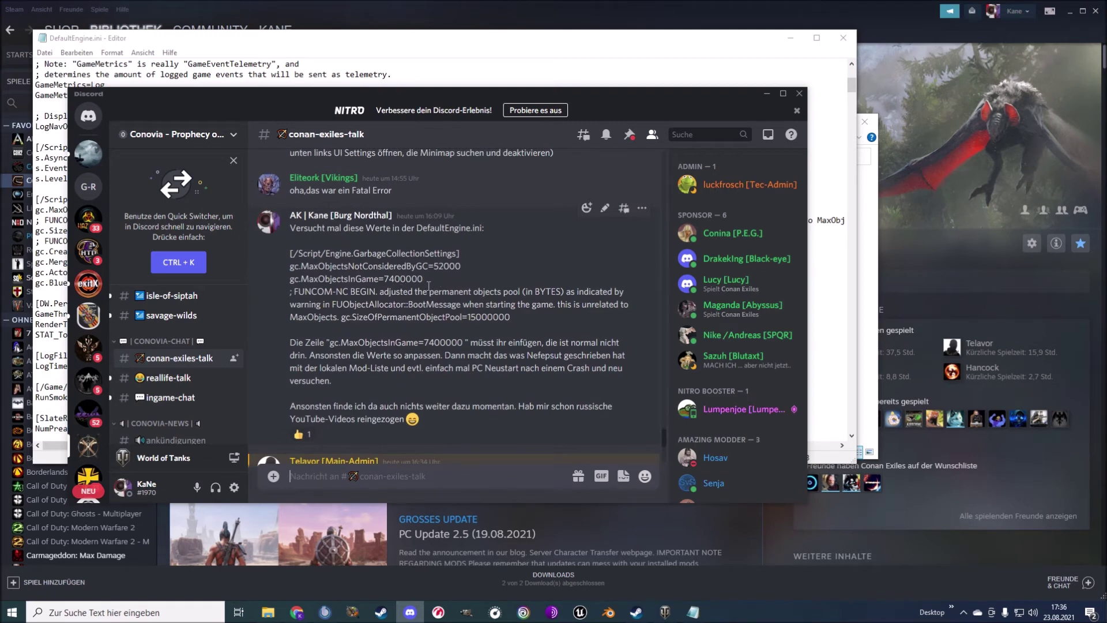
drag(429, 285, 286, 281)
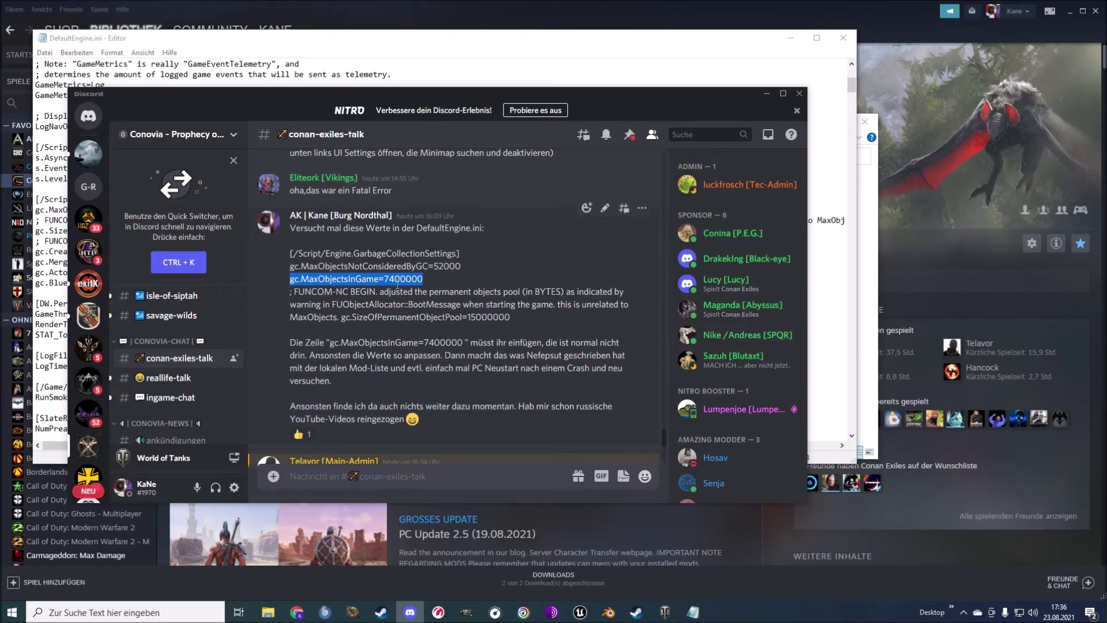
right_click(397, 283)
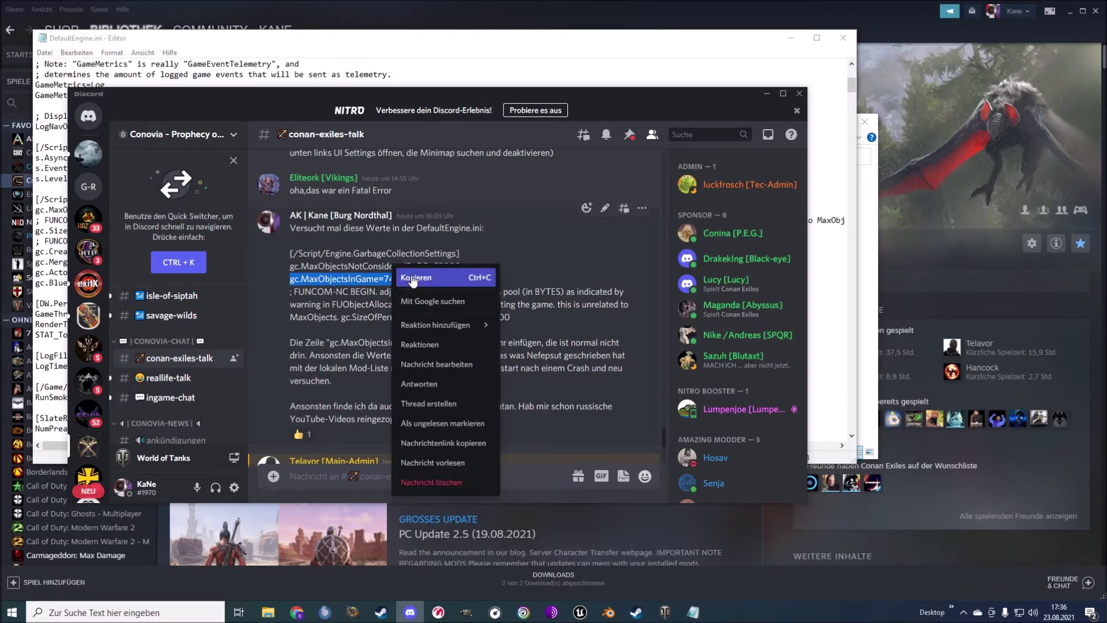
click(413, 278)
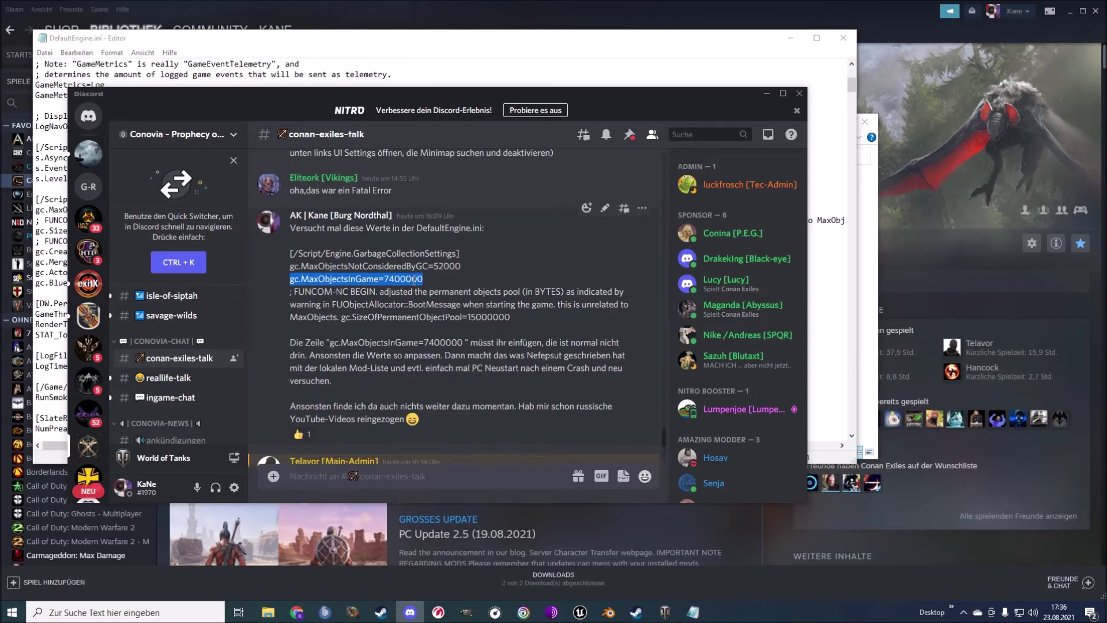
- In DefaultEngine.ini, insert the copied line gc.MaxObjectsInGame=7400000 directly below the [/Script/Engine.GarbageCollectionSettings] heading
click(460, 45)
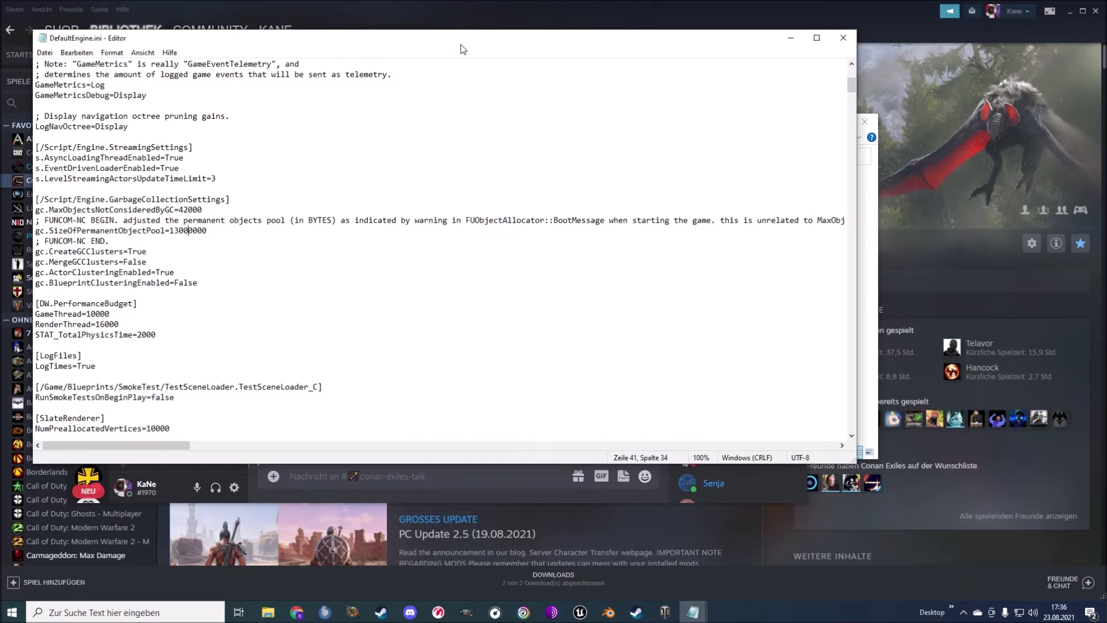
click(248, 205)
key(Return)
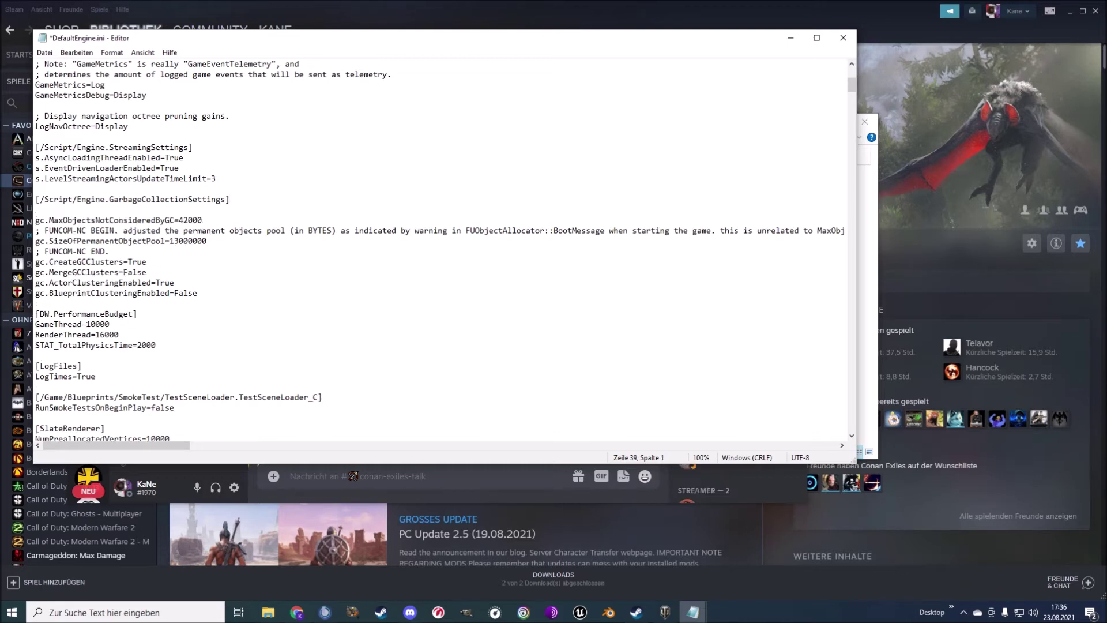
key(ctrl+v)
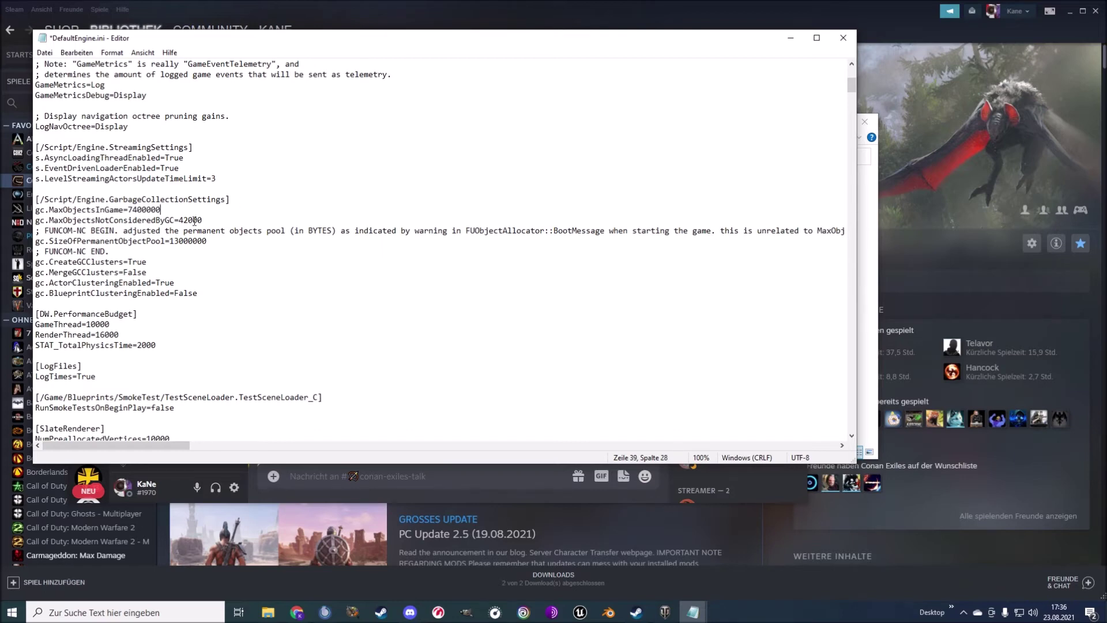
- Check the recommended gc.MaxObjectsNotConsideredByGC value in the Discord message and return to DefaultEngine.ini
click(517, 492)
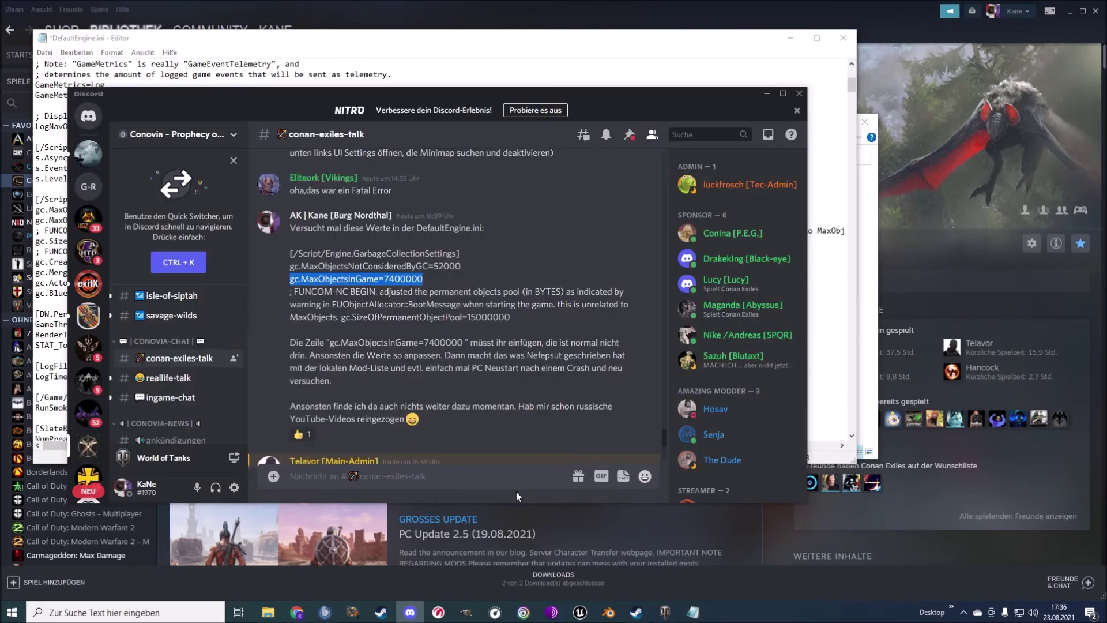
double_click(447, 266)
key(alt+Tab)
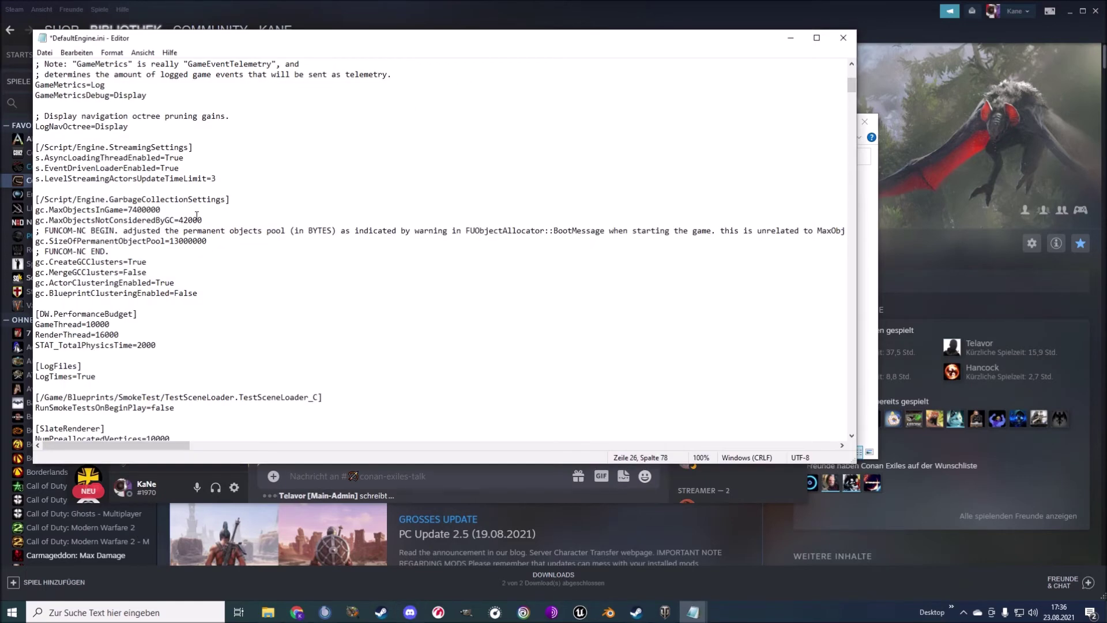